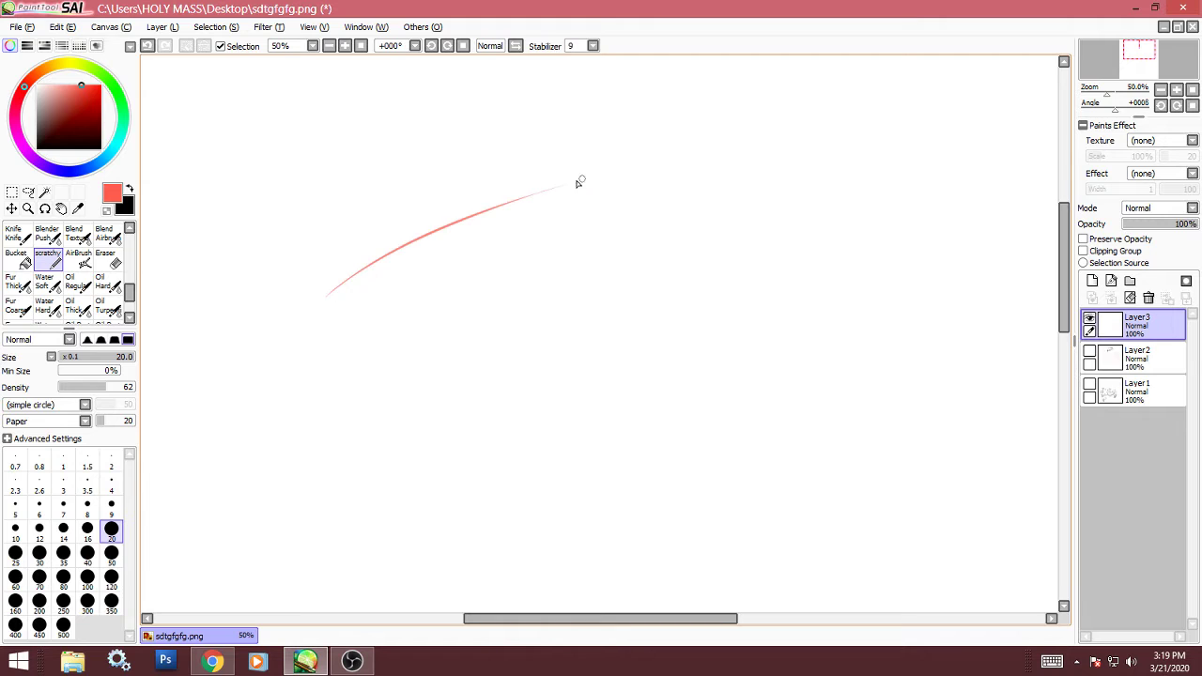
Sketch a second curved arrow lower in the drawing and build a long curved cylinder around the upper arrow
{"action": "left_click_drag", "start_coordinate": [697, 348], "coordinate": [535, 464]}
{"action": "left_click_drag", "start_coordinate": [704, 345], "coordinate": [644, 359]}
{"action": "mouse_move", "coordinate": [313, 291]}
{"action": "left_mouse_down"}
{"action": "mouse_move", "coordinate": [304, 305]}
{"action": "mouse_move", "coordinate": [313, 286]}
{"action": "mouse_move", "coordinate": [575, 178]}
{"action": "left_mouse_up"}
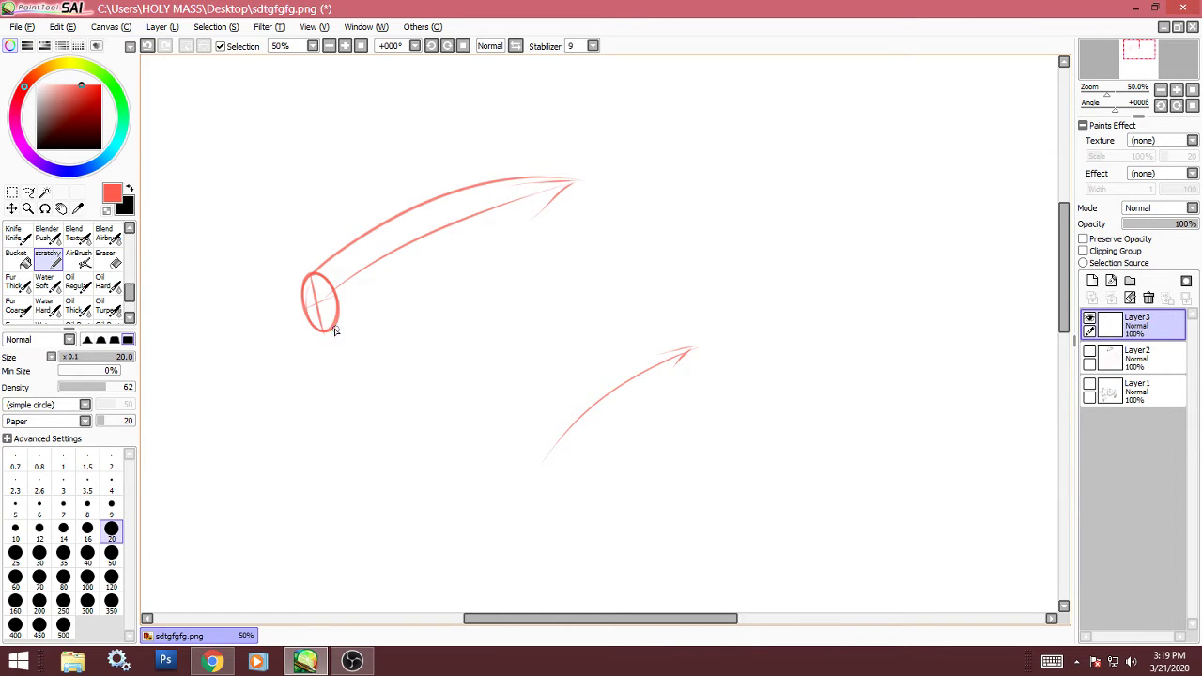
{"action": "left_click_drag", "start_coordinate": [335, 330], "coordinate": [590, 215]}
{"action": "mouse_move", "coordinate": [564, 177]}
{"action": "left_mouse_down"}
{"action": "mouse_move", "coordinate": [589, 202]}
{"action": "mouse_move", "coordinate": [575, 218]}
{"action": "mouse_move", "coordinate": [518, 177]}
{"action": "left_mouse_up"}
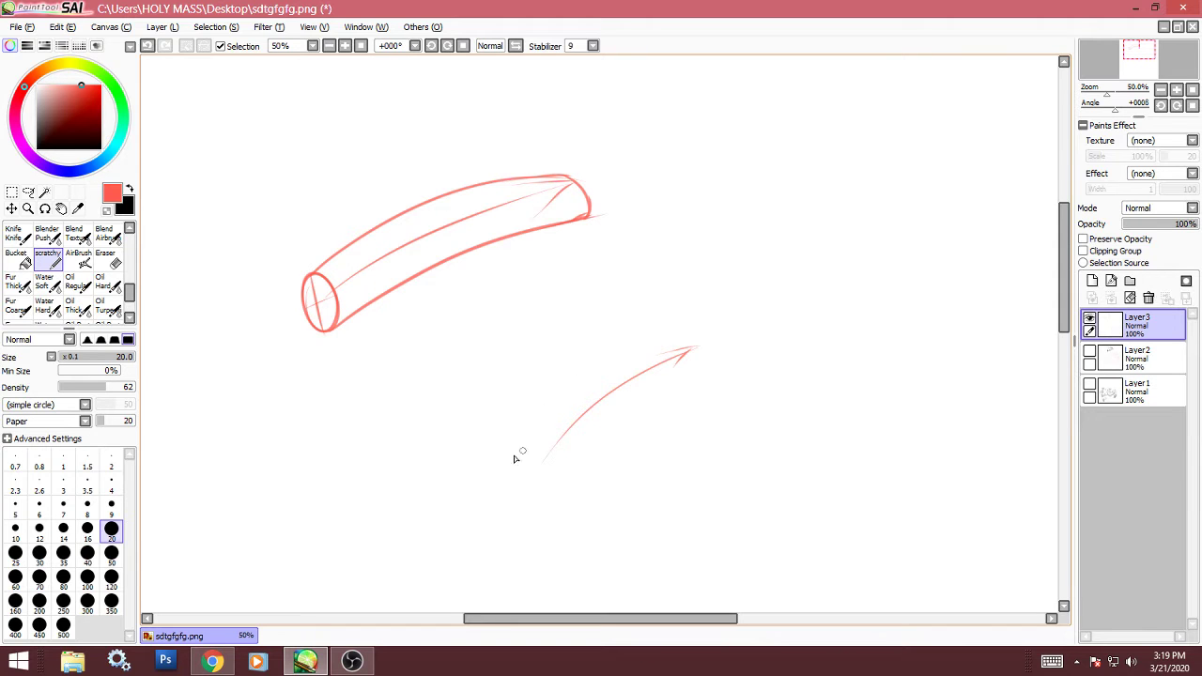
Build a curved rectangular slab with visible thickness around the lower arrow
{"action": "mouse_move", "coordinate": [485, 457]}
{"action": "left_mouse_down"}
{"action": "mouse_move", "coordinate": [598, 452]}
{"action": "mouse_move", "coordinate": [587, 475]}
{"action": "mouse_move", "coordinate": [481, 483]}
{"action": "mouse_move", "coordinate": [475, 464]}
{"action": "mouse_move", "coordinate": [508, 456]}
{"action": "mouse_move", "coordinate": [473, 461]}
{"action": "mouse_move", "coordinate": [486, 472]}
{"action": "mouse_move", "coordinate": [477, 459]}
{"action": "mouse_move", "coordinate": [609, 350]}
{"action": "mouse_move", "coordinate": [658, 341]}
{"action": "left_mouse_up"}
{"action": "left_click_drag", "start_coordinate": [597, 457], "coordinate": [725, 367]}
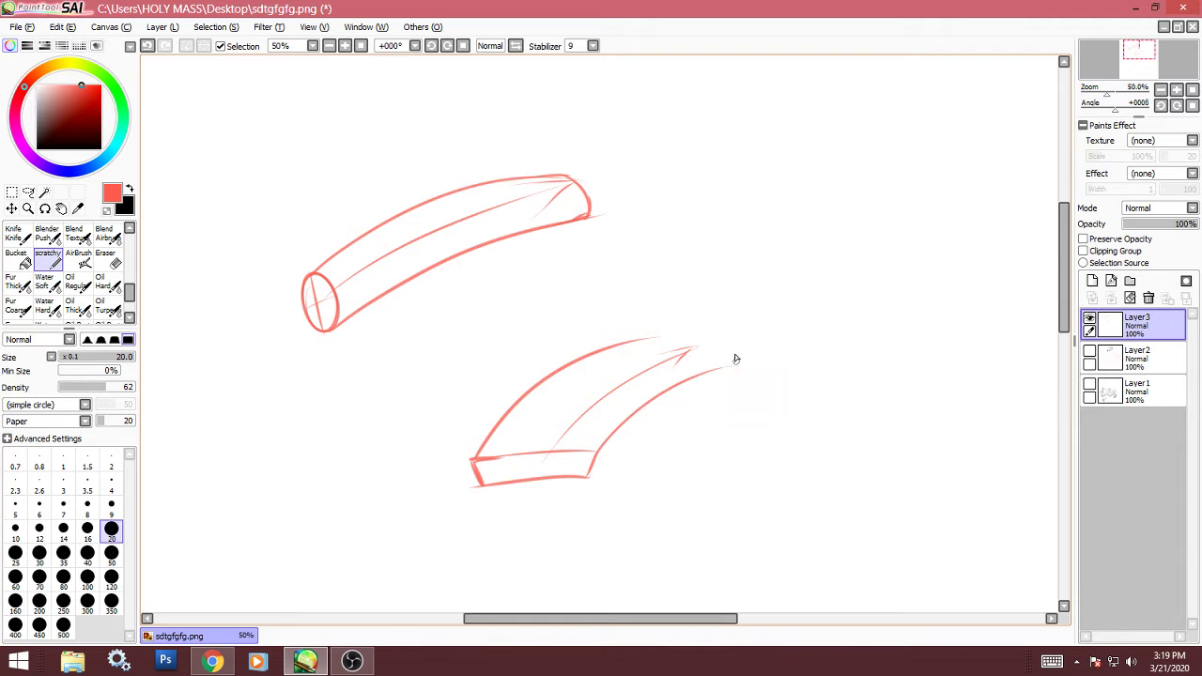
{"action": "mouse_move", "coordinate": [657, 337]}
{"action": "left_mouse_down"}
{"action": "mouse_move", "coordinate": [726, 367]}
{"action": "mouse_move", "coordinate": [723, 395]}
{"action": "left_mouse_up"}
{"action": "mouse_move", "coordinate": [599, 480]}
{"action": "left_mouse_down"}
{"action": "mouse_move", "coordinate": [652, 424]}
{"action": "mouse_move", "coordinate": [722, 393]}
{"action": "left_mouse_up"}
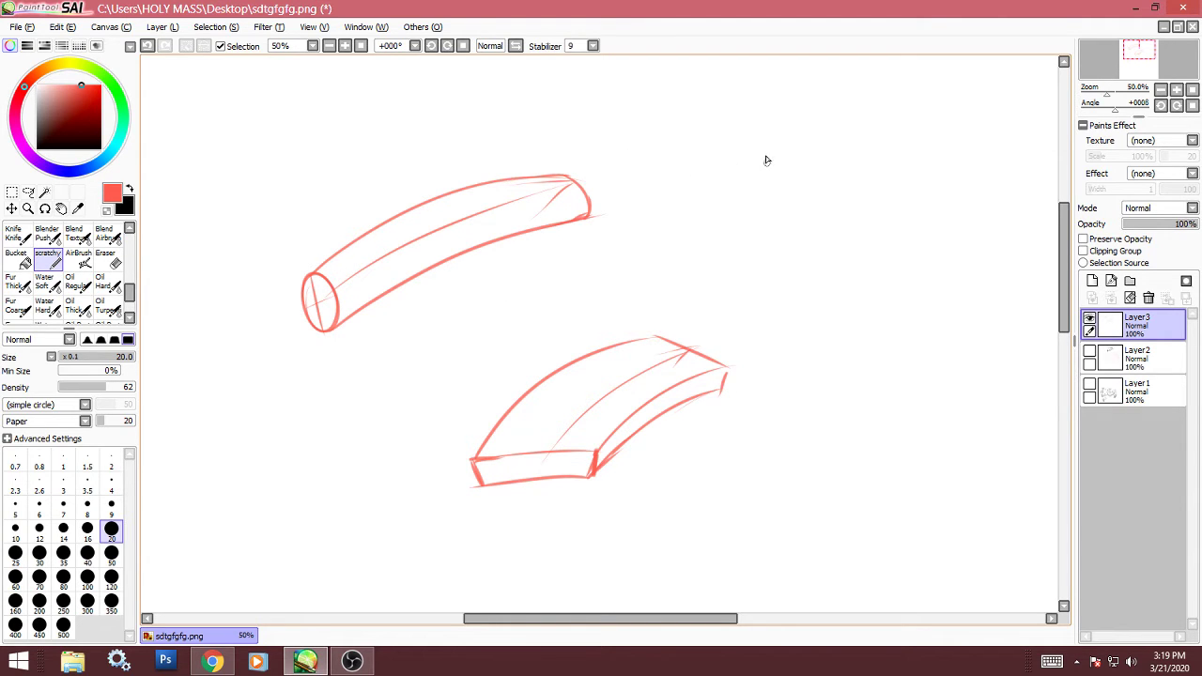
Draw the outline of a pinched bean form with a small upper lobe and a larger lower lobe beside the cylinder
{"action": "left_click_drag", "start_coordinate": [748, 128], "coordinate": [725, 228]}
{"action": "mouse_move", "coordinate": [751, 130]}
{"action": "left_mouse_down"}
{"action": "mouse_move", "coordinate": [792, 188]}
{"action": "mouse_move", "coordinate": [872, 205]}
{"action": "left_mouse_up"}
{"action": "mouse_move", "coordinate": [725, 233]}
{"action": "left_mouse_down"}
{"action": "mouse_move", "coordinate": [758, 310]}
{"action": "mouse_move", "coordinate": [851, 286]}
{"action": "mouse_move", "coordinate": [841, 315]}
{"action": "mouse_move", "coordinate": [866, 283]}
{"action": "mouse_move", "coordinate": [870, 222]}
{"action": "mouse_move", "coordinate": [862, 188]}
{"action": "left_mouse_up"}
Wrap both lobes of the bean form with evenly spaced curved cross-contour lines
{"action": "mouse_move", "coordinate": [748, 132]}
{"action": "left_mouse_down"}
{"action": "mouse_move", "coordinate": [684, 215]}
{"action": "mouse_move", "coordinate": [700, 229]}
{"action": "left_mouse_up"}
{"action": "mouse_move", "coordinate": [774, 158]}
{"action": "left_mouse_down"}
{"action": "mouse_move", "coordinate": [710, 245]}
{"action": "mouse_move", "coordinate": [735, 242]}
{"action": "left_mouse_up"}
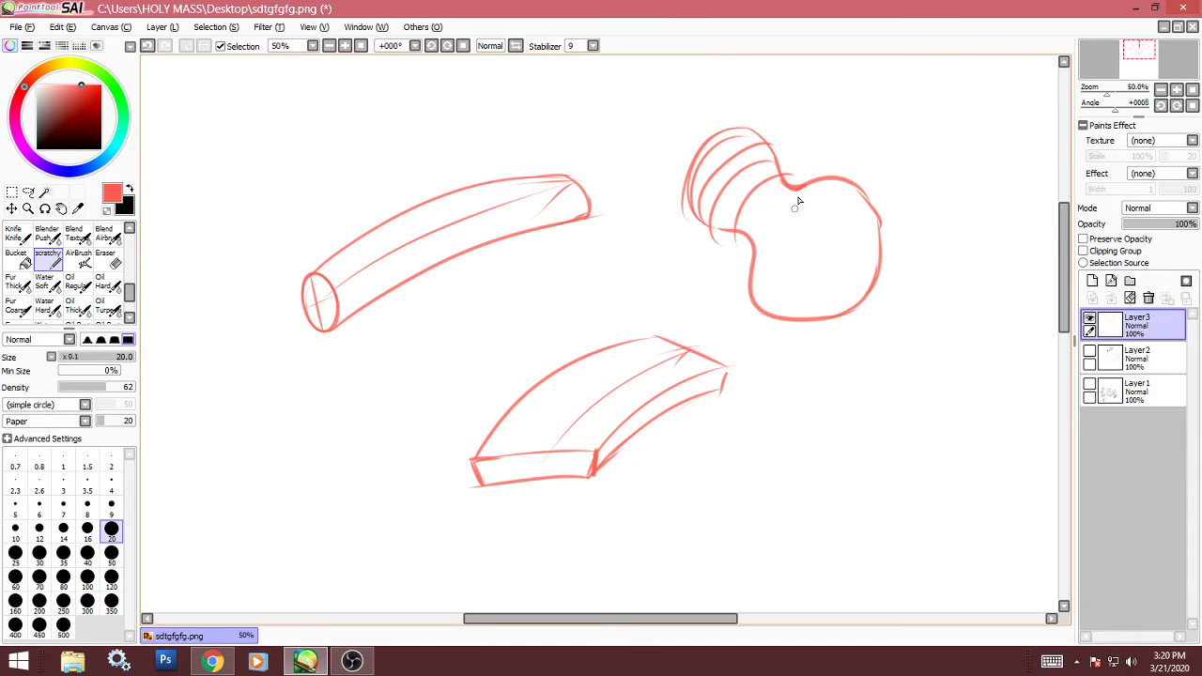
{"action": "mouse_move", "coordinate": [789, 186]}
{"action": "left_mouse_down"}
{"action": "mouse_move", "coordinate": [754, 247]}
{"action": "mouse_move", "coordinate": [860, 216]}
{"action": "left_mouse_up"}
{"action": "left_click_drag", "start_coordinate": [760, 249], "coordinate": [829, 224]}
{"action": "left_click_drag", "start_coordinate": [881, 252], "coordinate": [883, 265]}
{"action": "mouse_move", "coordinate": [763, 261]}
{"action": "left_mouse_down"}
{"action": "mouse_move", "coordinate": [797, 258]}
{"action": "mouse_move", "coordinate": [865, 282]}
{"action": "mouse_move", "coordinate": [834, 314]}
{"action": "left_mouse_up"}
{"action": "left_click_drag", "start_coordinate": [750, 288], "coordinate": [810, 330]}
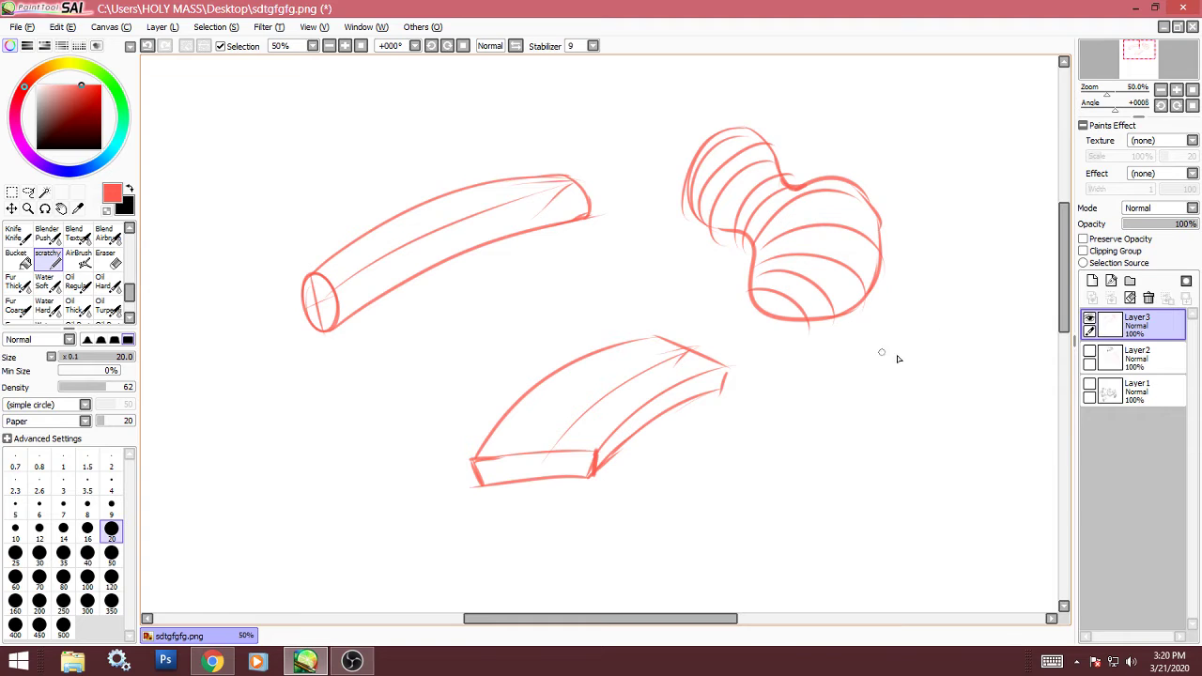
Sketch a small bent worm-like form below the large bean and fill it with cross-contour lines
{"action": "mouse_move", "coordinate": [900, 362]}
{"action": "left_mouse_down"}
{"action": "mouse_move", "coordinate": [877, 417]}
{"action": "mouse_move", "coordinate": [933, 425]}
{"action": "mouse_move", "coordinate": [953, 364]}
{"action": "mouse_move", "coordinate": [900, 380]}
{"action": "mouse_move", "coordinate": [887, 441]}
{"action": "left_mouse_up"}
{"action": "mouse_move", "coordinate": [894, 411]}
{"action": "left_mouse_down"}
{"action": "mouse_move", "coordinate": [936, 413]}
{"action": "mouse_move", "coordinate": [906, 392]}
{"action": "mouse_move", "coordinate": [929, 428]}
{"action": "mouse_move", "coordinate": [902, 410]}
{"action": "mouse_move", "coordinate": [927, 396]}
{"action": "mouse_move", "coordinate": [900, 384]}
{"action": "mouse_move", "coordinate": [922, 400]}
{"action": "mouse_move", "coordinate": [943, 361]}
{"action": "left_mouse_up"}
{"action": "left_click_drag", "start_coordinate": [938, 357], "coordinate": [961, 395]}
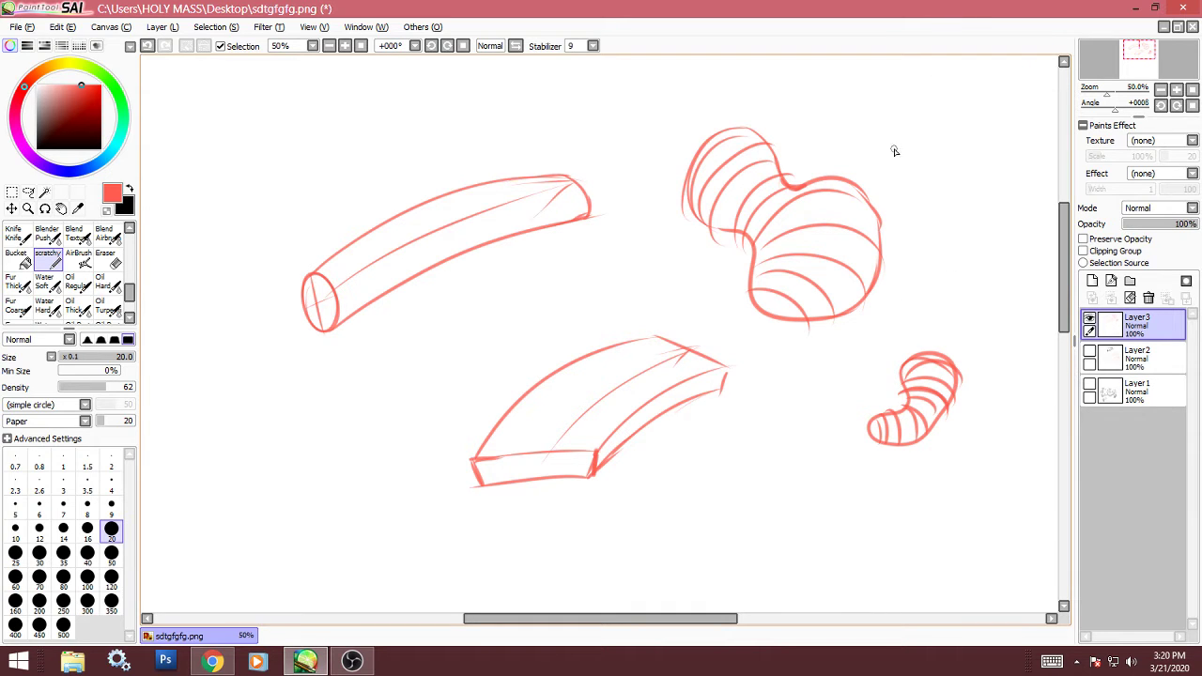
Undo most of the small worm form's contour lines and redraw them along its bend
{"action": "key", "text": "ctrl+z"}
{"action": "key", "text": "ctrl+z"}
{"action": "key", "text": "ctrl+z"}
{"action": "key", "text": "ctrl+z"}
{"action": "key", "text": "ctrl+z"}
{"action": "key", "text": "ctrl+z"}
{"action": "key", "text": "ctrl+z"}
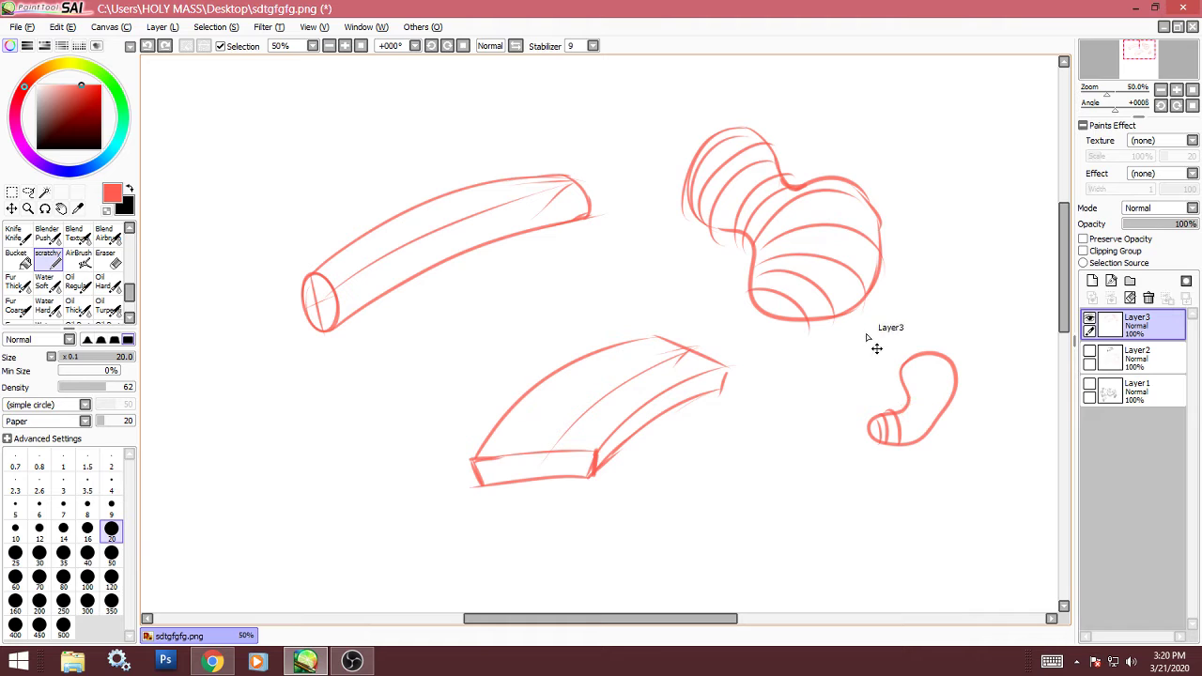
{"action": "mouse_move", "coordinate": [900, 412]}
{"action": "left_mouse_down"}
{"action": "mouse_move", "coordinate": [920, 439]}
{"action": "mouse_move", "coordinate": [915, 404]}
{"action": "mouse_move", "coordinate": [949, 406]}
{"action": "mouse_move", "coordinate": [909, 393]}
{"action": "mouse_move", "coordinate": [955, 380]}
{"action": "left_mouse_up"}
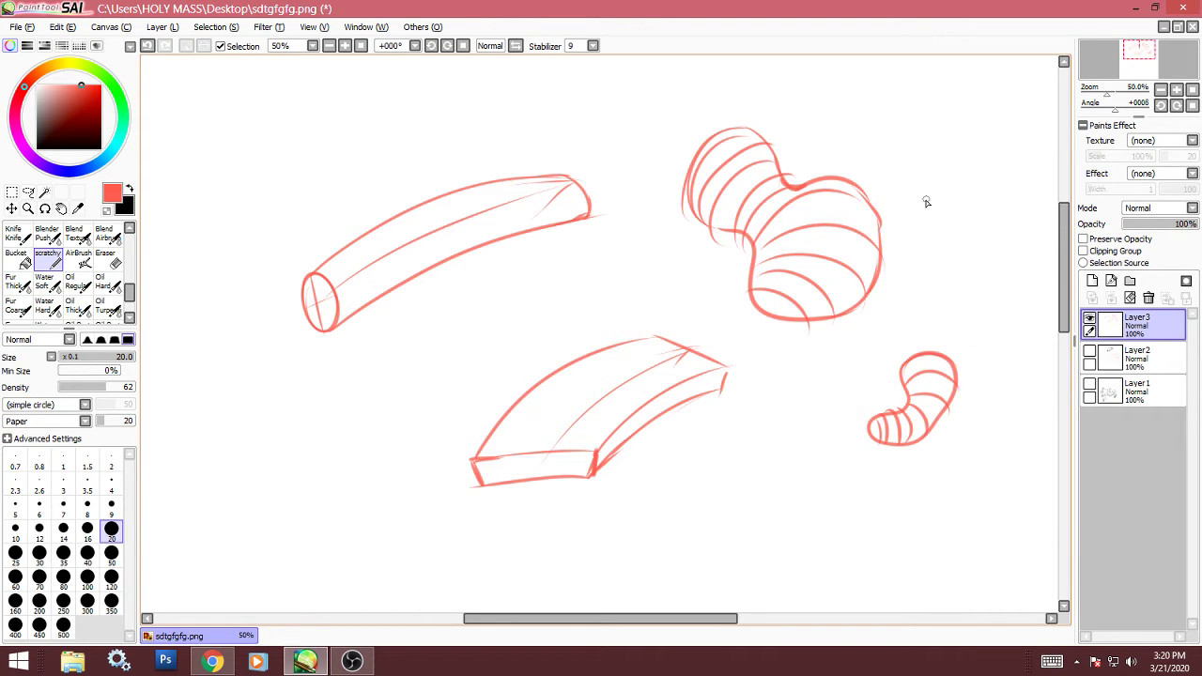
Sketch a curled C-shaped form beside the large bean with contour lines radiating from its inner fold
{"action": "mouse_move", "coordinate": [916, 205]}
{"action": "left_mouse_down"}
{"action": "mouse_move", "coordinate": [990, 190]}
{"action": "mouse_move", "coordinate": [965, 218]}
{"action": "mouse_move", "coordinate": [1002, 254]}
{"action": "mouse_move", "coordinate": [996, 213]}
{"action": "mouse_move", "coordinate": [979, 224]}
{"action": "mouse_move", "coordinate": [994, 199]}
{"action": "mouse_move", "coordinate": [913, 199]}
{"action": "mouse_move", "coordinate": [920, 259]}
{"action": "left_mouse_up"}
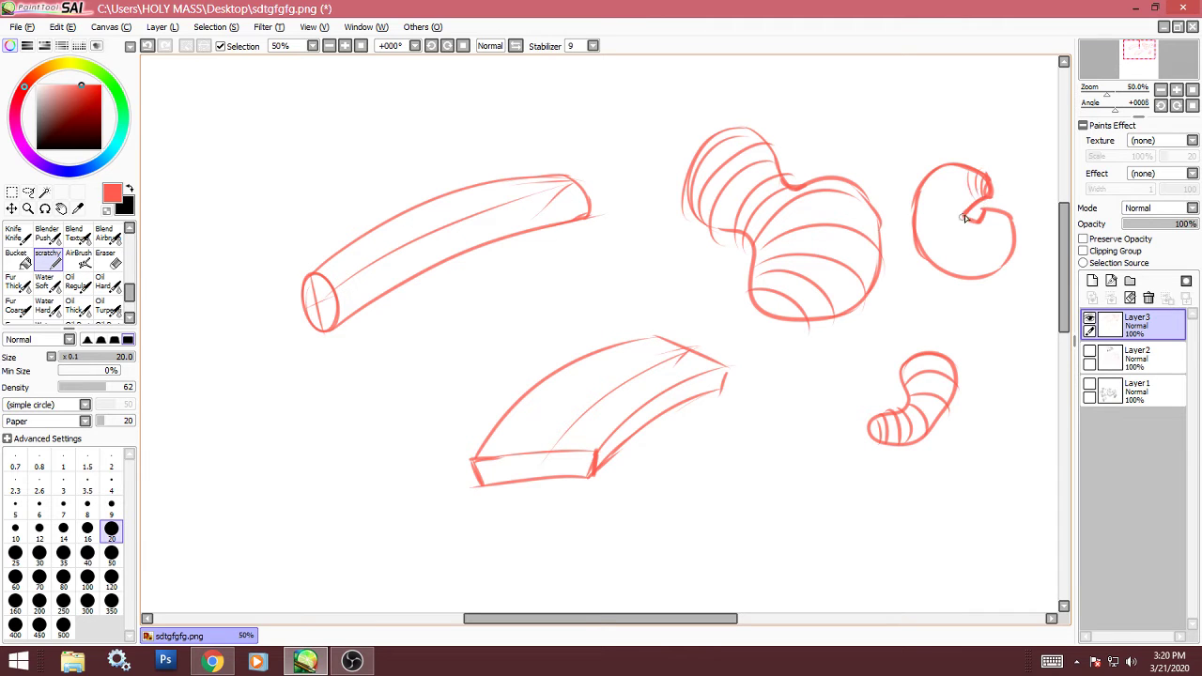
{"action": "mouse_move", "coordinate": [964, 218]}
{"action": "left_mouse_down"}
{"action": "mouse_move", "coordinate": [943, 180]}
{"action": "mouse_move", "coordinate": [947, 220]}
{"action": "mouse_move", "coordinate": [934, 179]}
{"action": "mouse_move", "coordinate": [983, 216]}
{"action": "mouse_move", "coordinate": [934, 197]}
{"action": "mouse_move", "coordinate": [922, 240]}
{"action": "mouse_move", "coordinate": [941, 255]}
{"action": "mouse_move", "coordinate": [988, 244]}
{"action": "mouse_move", "coordinate": [974, 225]}
{"action": "mouse_move", "coordinate": [995, 273]}
{"action": "mouse_move", "coordinate": [1010, 226]}
{"action": "left_mouse_up"}
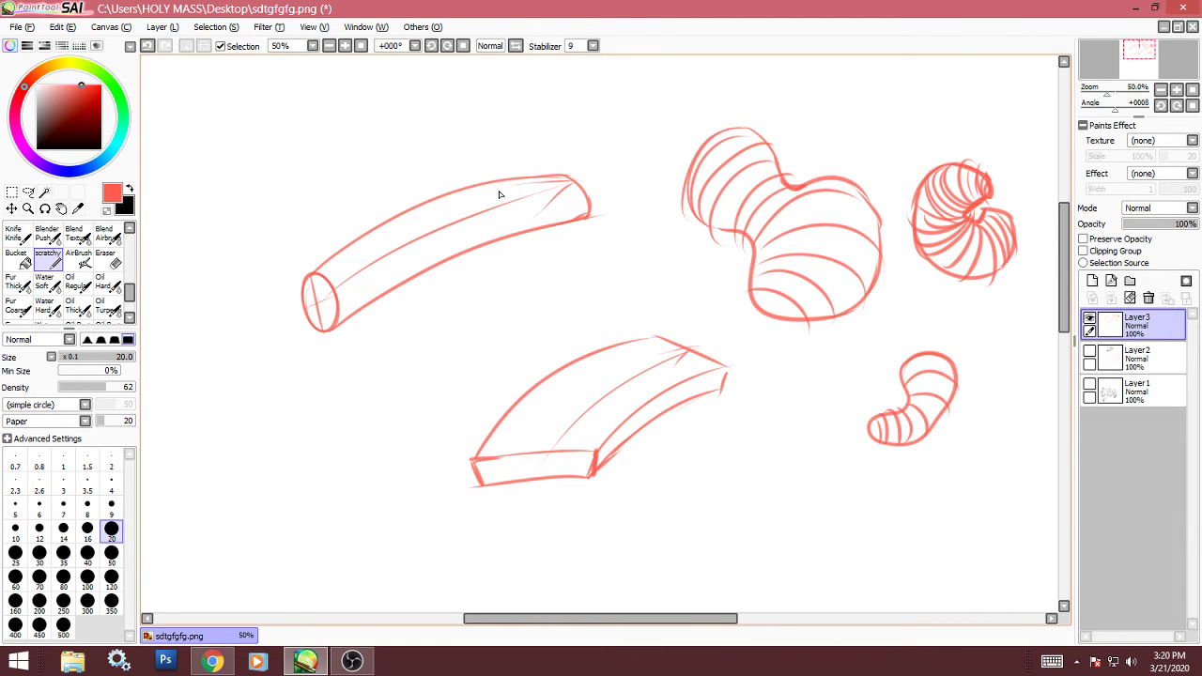
Sketch two short curved arrows beside the long cylinder and build a small cylinder around the lower one
{"action": "mouse_move", "coordinate": [175, 260]}
{"action": "left_mouse_down"}
{"action": "mouse_move", "coordinate": [240, 193]}
{"action": "mouse_move", "coordinate": [233, 226]}
{"action": "left_mouse_up"}
{"action": "mouse_move", "coordinate": [281, 175]}
{"action": "left_mouse_down"}
{"action": "mouse_move", "coordinate": [189, 123]}
{"action": "mouse_move", "coordinate": [229, 116]}
{"action": "left_mouse_up"}
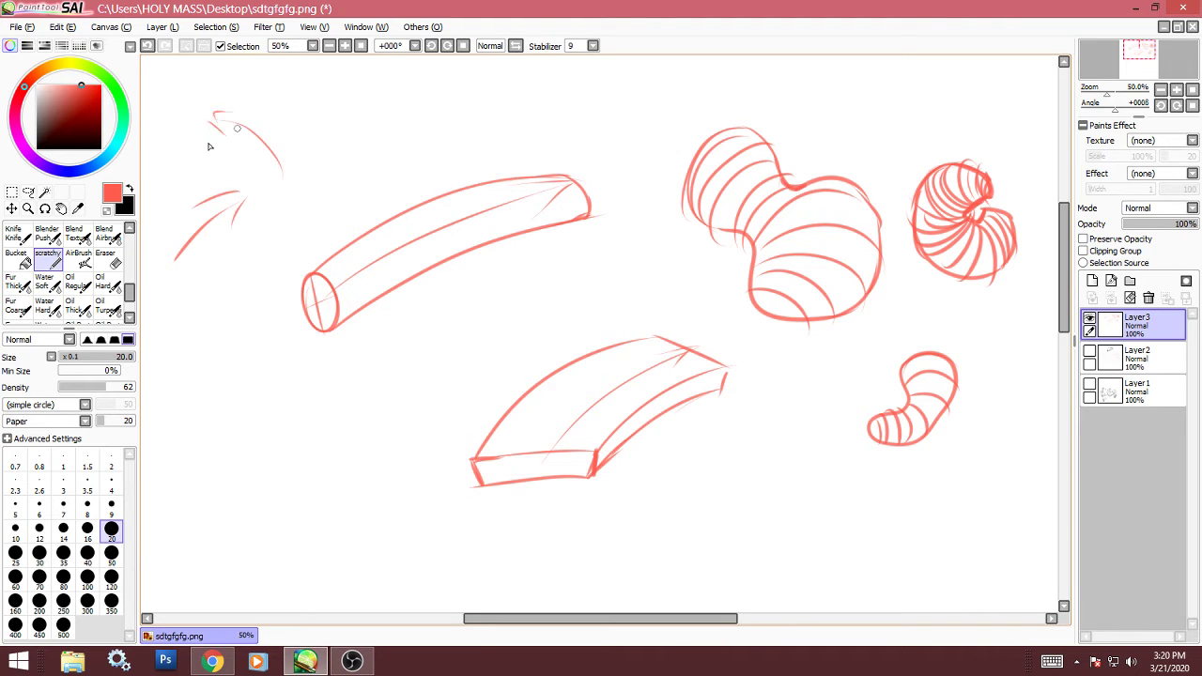
{"action": "mouse_move", "coordinate": [166, 240]}
{"action": "left_mouse_down"}
{"action": "mouse_move", "coordinate": [199, 267]}
{"action": "mouse_move", "coordinate": [271, 196]}
{"action": "mouse_move", "coordinate": [175, 236]}
{"action": "mouse_move", "coordinate": [262, 175]}
{"action": "mouse_move", "coordinate": [236, 177]}
{"action": "mouse_move", "coordinate": [265, 202]}
{"action": "mouse_move", "coordinate": [186, 276]}
{"action": "mouse_move", "coordinate": [172, 254]}
{"action": "mouse_move", "coordinate": [173, 269]}
{"action": "mouse_move", "coordinate": [163, 263]}
{"action": "mouse_move", "coordinate": [166, 241]}
{"action": "mouse_move", "coordinate": [158, 248]}
{"action": "mouse_move", "coordinate": [231, 171]}
{"action": "mouse_move", "coordinate": [177, 212]}
{"action": "mouse_move", "coordinate": [249, 177]}
{"action": "mouse_move", "coordinate": [179, 208]}
{"action": "mouse_move", "coordinate": [189, 200]}
{"action": "mouse_move", "coordinate": [158, 234]}
{"action": "mouse_move", "coordinate": [178, 272]}
{"action": "mouse_move", "coordinate": [166, 233]}
{"action": "mouse_move", "coordinate": [169, 269]}
{"action": "left_mouse_up"}
{"action": "mouse_move", "coordinate": [189, 269]}
{"action": "left_mouse_down"}
{"action": "mouse_move", "coordinate": [265, 201]}
{"action": "mouse_move", "coordinate": [255, 209]}
{"action": "left_mouse_up"}
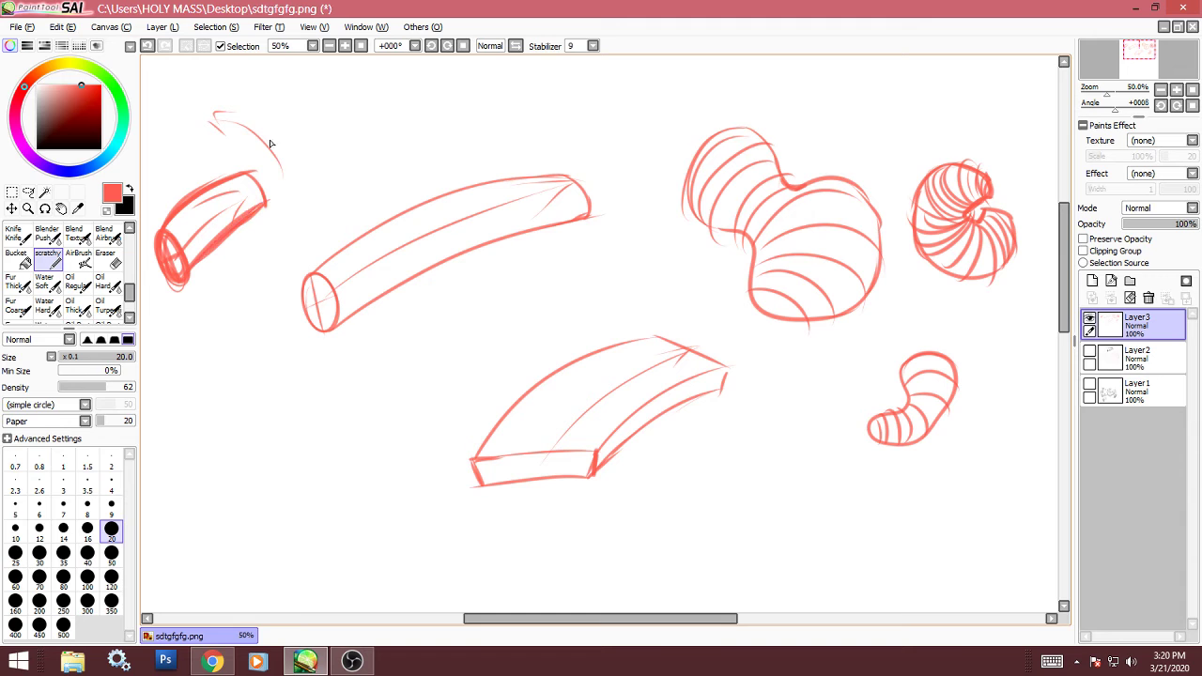
Build a second small curved cylinder around the upper short arrow and add cross-contour lines
{"action": "mouse_move", "coordinate": [202, 105]}
{"action": "left_mouse_down"}
{"action": "mouse_move", "coordinate": [175, 118]}
{"action": "mouse_move", "coordinate": [214, 85]}
{"action": "left_mouse_up"}
{"action": "left_click_drag", "start_coordinate": [173, 124], "coordinate": [246, 166]}
{"action": "left_click_drag", "start_coordinate": [193, 124], "coordinate": [254, 173]}
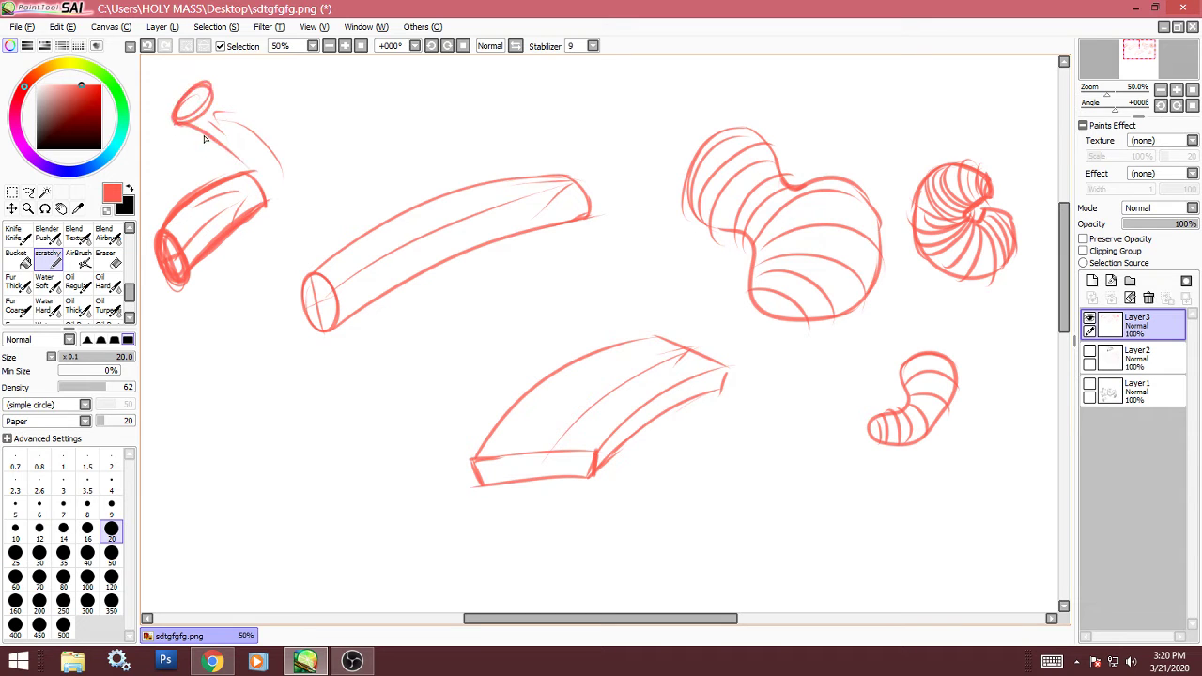
{"action": "mouse_move", "coordinate": [214, 85]}
{"action": "left_mouse_down"}
{"action": "mouse_move", "coordinate": [308, 196]}
{"action": "mouse_move", "coordinate": [291, 163]}
{"action": "mouse_move", "coordinate": [285, 190]}
{"action": "mouse_move", "coordinate": [262, 191]}
{"action": "mouse_move", "coordinate": [239, 169]}
{"action": "mouse_move", "coordinate": [285, 190]}
{"action": "mouse_move", "coordinate": [255, 127]}
{"action": "left_mouse_up"}
{"action": "mouse_move", "coordinate": [295, 182]}
{"action": "left_mouse_down"}
{"action": "mouse_move", "coordinate": [264, 133]}
{"action": "mouse_move", "coordinate": [291, 151]}
{"action": "mouse_move", "coordinate": [224, 105]}
{"action": "mouse_move", "coordinate": [185, 98]}
{"action": "mouse_move", "coordinate": [174, 113]}
{"action": "mouse_move", "coordinate": [217, 90]}
{"action": "mouse_move", "coordinate": [201, 83]}
{"action": "mouse_move", "coordinate": [215, 92]}
{"action": "mouse_move", "coordinate": [175, 118]}
{"action": "mouse_move", "coordinate": [205, 112]}
{"action": "mouse_move", "coordinate": [224, 131]}
{"action": "mouse_move", "coordinate": [219, 90]}
{"action": "mouse_move", "coordinate": [227, 114]}
{"action": "mouse_move", "coordinate": [236, 95]}
{"action": "mouse_move", "coordinate": [216, 115]}
{"action": "mouse_move", "coordinate": [222, 160]}
{"action": "mouse_move", "coordinate": [268, 142]}
{"action": "mouse_move", "coordinate": [290, 162]}
{"action": "mouse_move", "coordinate": [189, 226]}
{"action": "mouse_move", "coordinate": [237, 213]}
{"action": "left_mouse_up"}
{"action": "left_click_drag", "start_coordinate": [261, 183], "coordinate": [252, 202]}
Add curved cross-contour lines along the length of the long curved cylinder
{"action": "left_click_drag", "start_coordinate": [345, 252], "coordinate": [359, 305]}
{"action": "left_click_drag", "start_coordinate": [376, 238], "coordinate": [385, 293]}
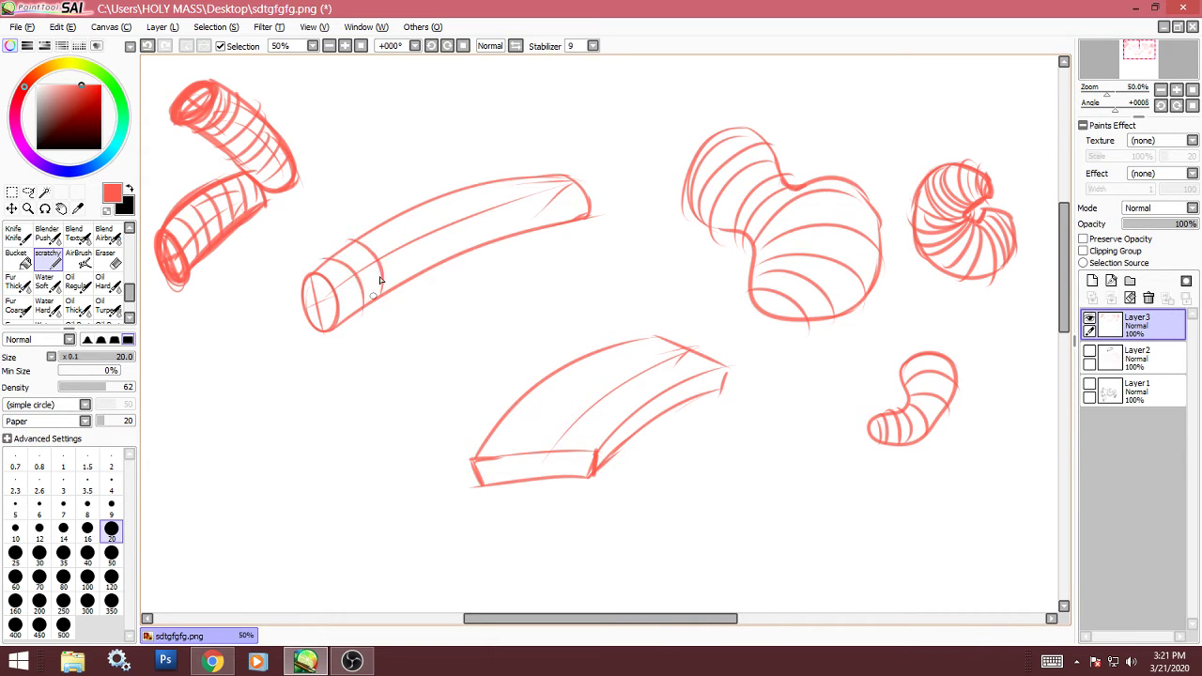
{"action": "mouse_move", "coordinate": [406, 224]}
{"action": "left_mouse_down"}
{"action": "mouse_move", "coordinate": [413, 280]}
{"action": "mouse_move", "coordinate": [440, 265]}
{"action": "left_mouse_up"}
{"action": "left_click_drag", "start_coordinate": [472, 192], "coordinate": [479, 248]}
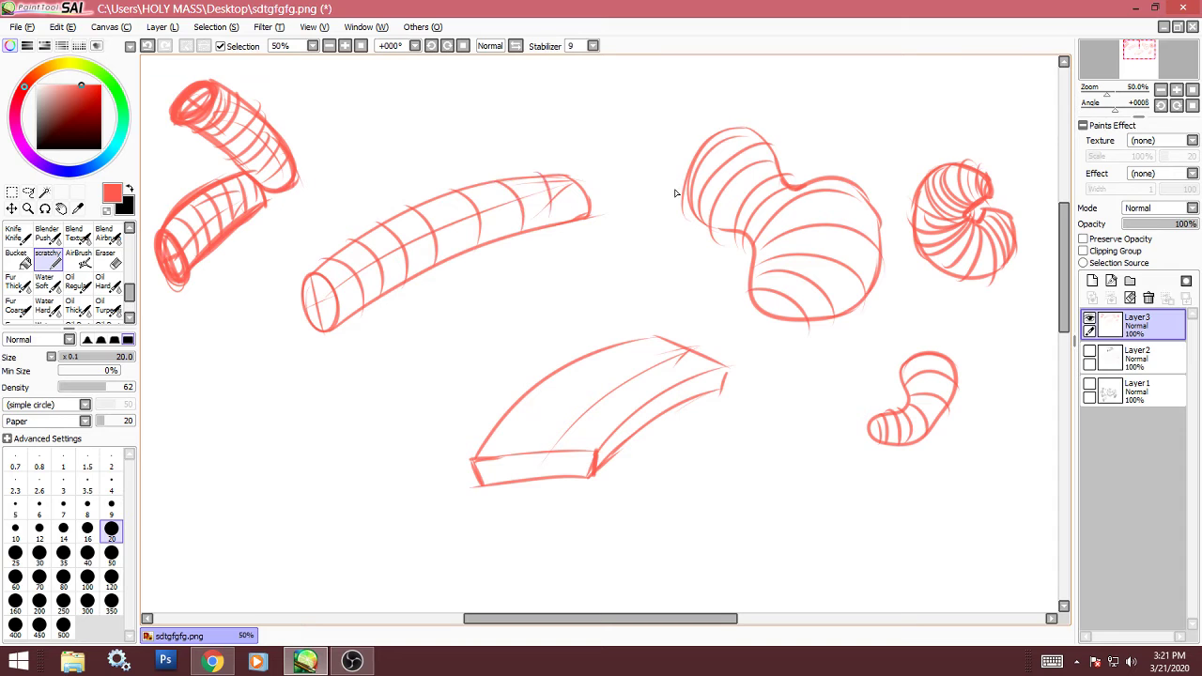
Draw a tapered box with an angled side plane below the long cylinder and mark guide lines across its front face
{"action": "left_click_drag", "start_coordinate": [225, 429], "coordinate": [355, 416]}
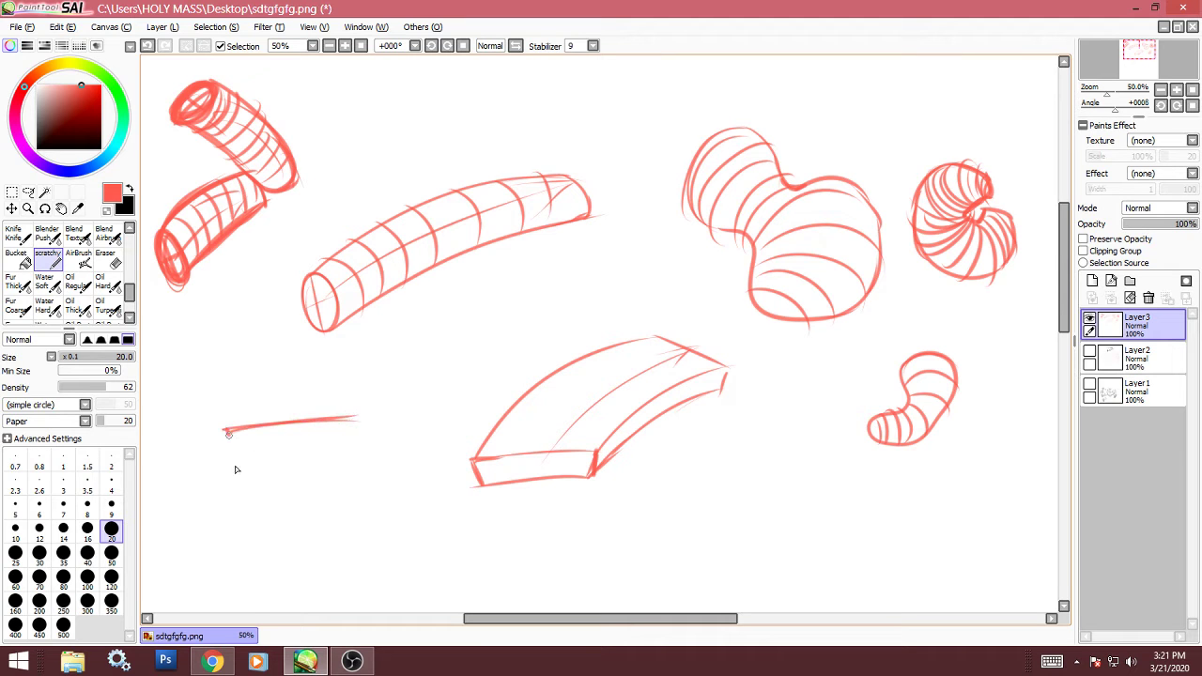
{"action": "left_click_drag", "start_coordinate": [225, 432], "coordinate": [239, 531]}
{"action": "left_click_drag", "start_coordinate": [353, 420], "coordinate": [330, 535]}
{"action": "left_click_drag", "start_coordinate": [240, 527], "coordinate": [331, 535]}
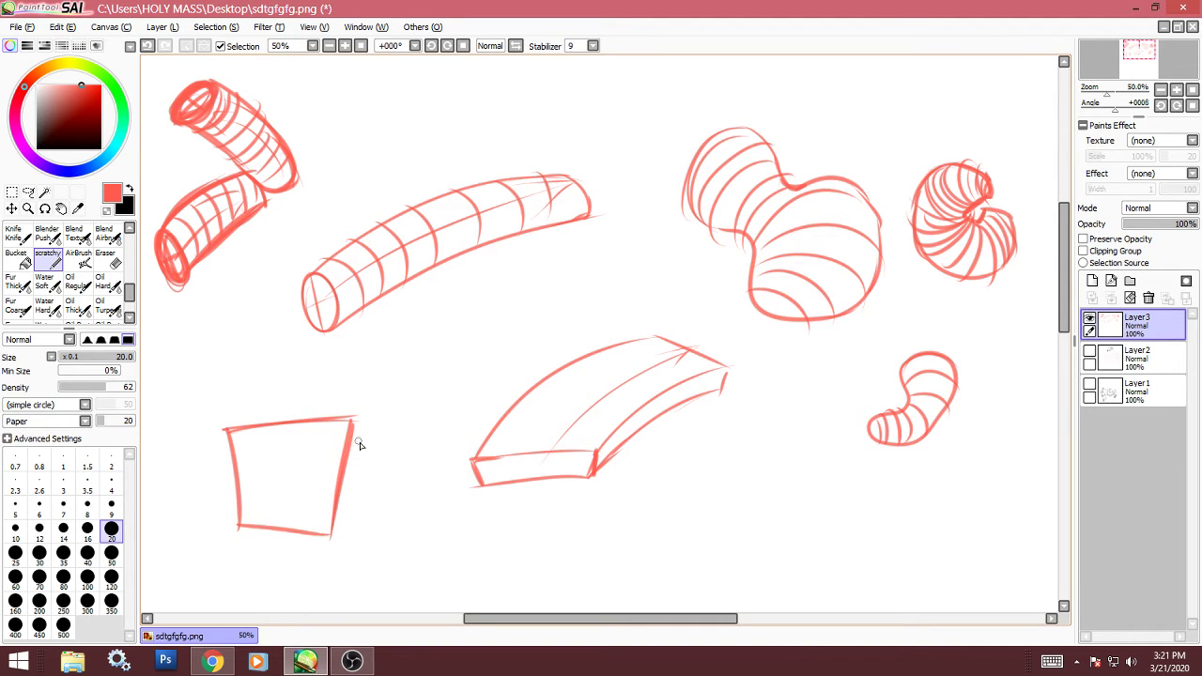
{"action": "left_click_drag", "start_coordinate": [355, 418], "coordinate": [408, 496]}
{"action": "mouse_move", "coordinate": [336, 538]}
{"action": "left_mouse_down"}
{"action": "mouse_move", "coordinate": [383, 535]}
{"action": "mouse_move", "coordinate": [404, 481]}
{"action": "left_mouse_up"}
{"action": "mouse_move", "coordinate": [276, 453]}
{"action": "left_mouse_down"}
{"action": "mouse_move", "coordinate": [276, 512]}
{"action": "mouse_move", "coordinate": [337, 488]}
{"action": "left_mouse_up"}
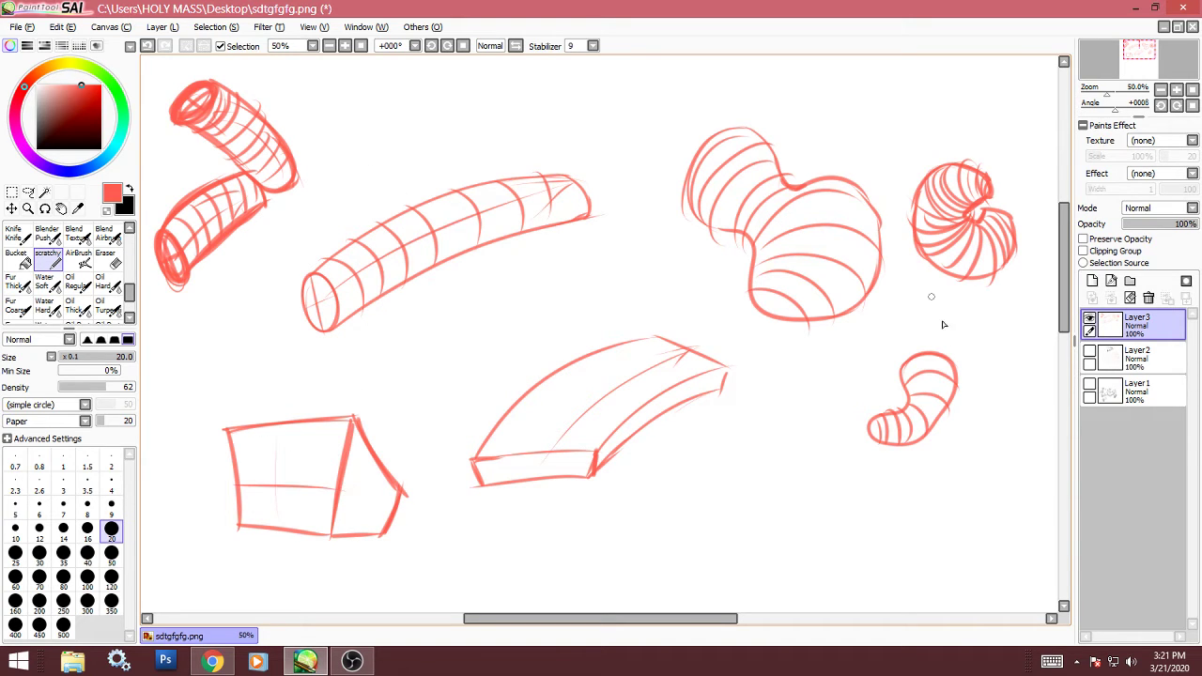
Draw another curved tube between the long cylinder and the slab, with a crossed ellipse closing its far end
{"action": "left_click", "coordinate": [345, 45]}
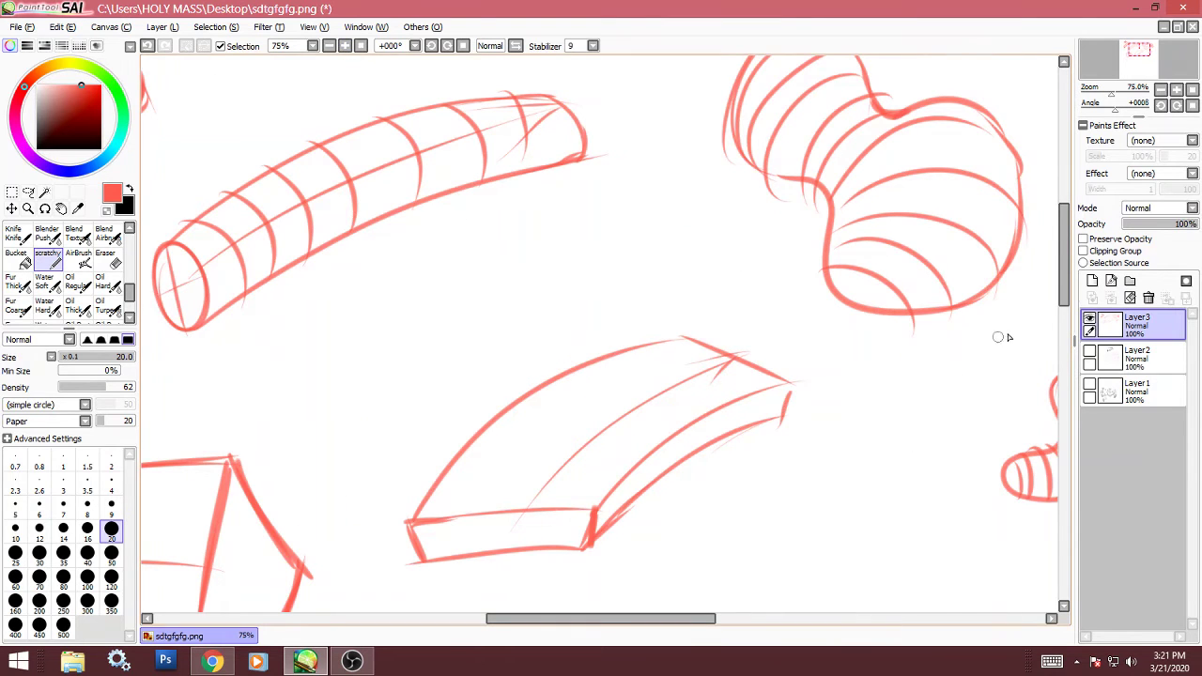
{"action": "left_click_drag", "start_coordinate": [1061, 266], "coordinate": [1061, 280]}
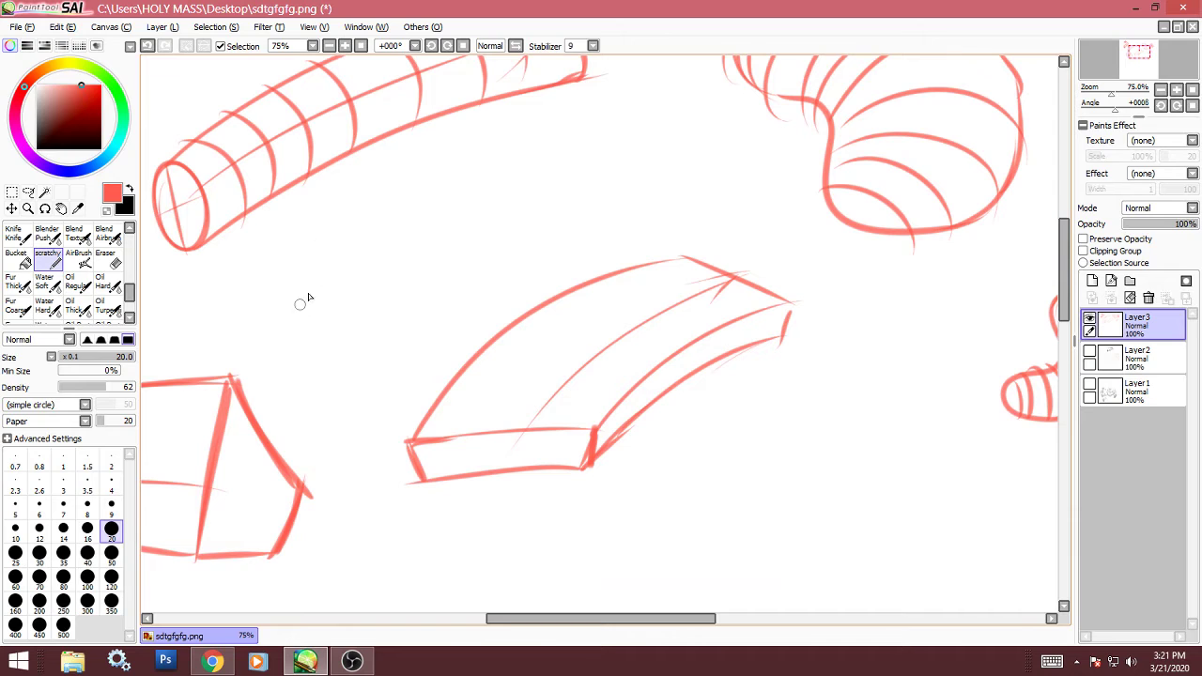
{"action": "left_click_drag", "start_coordinate": [310, 292], "coordinate": [575, 170]}
{"action": "mouse_move", "coordinate": [338, 239]}
{"action": "left_mouse_down"}
{"action": "mouse_move", "coordinate": [314, 287]}
{"action": "mouse_move", "coordinate": [370, 263]}
{"action": "left_mouse_up"}
{"action": "left_click_drag", "start_coordinate": [554, 149], "coordinate": [599, 193]}
{"action": "mouse_move", "coordinate": [553, 157]}
{"action": "left_mouse_down"}
{"action": "mouse_move", "coordinate": [601, 156]}
{"action": "mouse_move", "coordinate": [577, 153]}
{"action": "mouse_move", "coordinate": [341, 246]}
{"action": "left_mouse_up"}
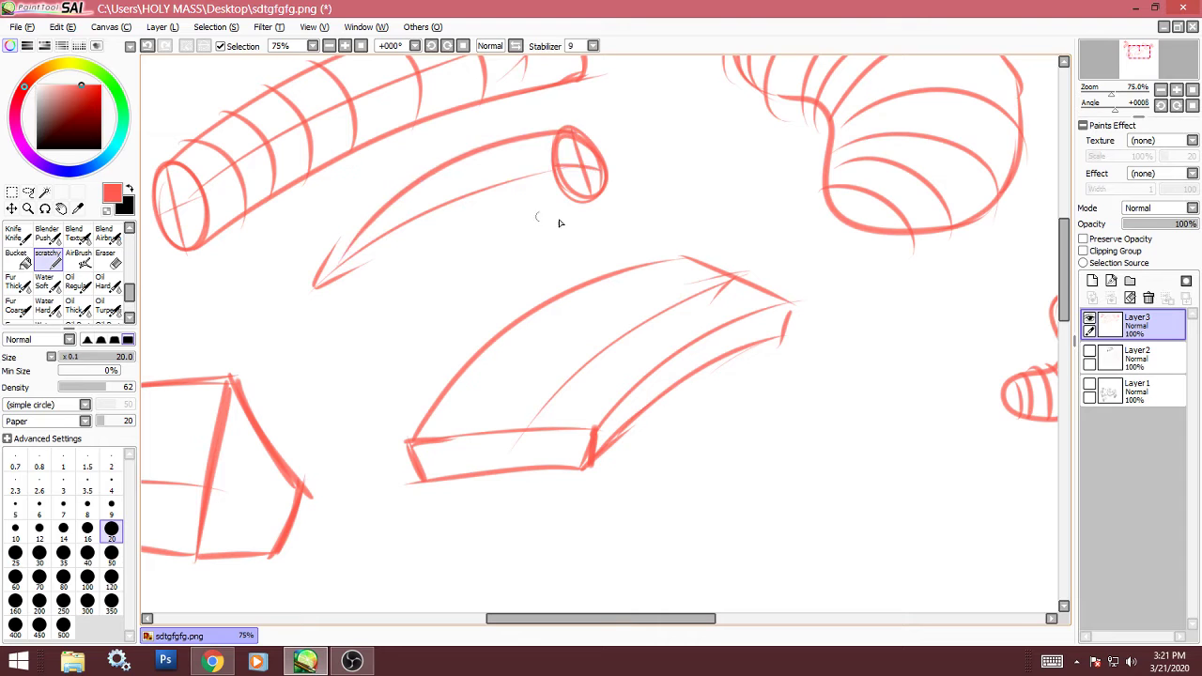
{"action": "left_click_drag", "start_coordinate": [590, 200], "coordinate": [333, 325]}
{"action": "mouse_move", "coordinate": [340, 244]}
{"action": "left_mouse_down"}
{"action": "mouse_move", "coordinate": [355, 302]}
{"action": "mouse_move", "coordinate": [435, 175]}
{"action": "left_mouse_up"}
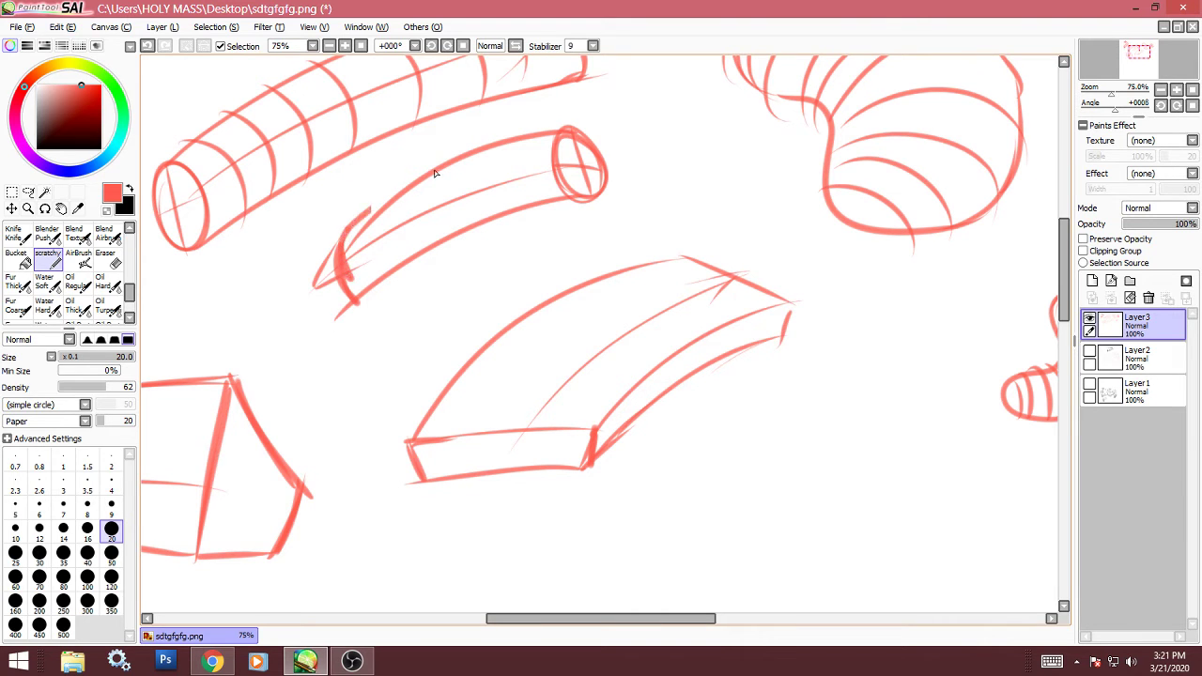
{"action": "mouse_move", "coordinate": [371, 212]}
{"action": "left_mouse_down"}
{"action": "mouse_move", "coordinate": [468, 158]}
{"action": "mouse_move", "coordinate": [337, 254]}
{"action": "mouse_move", "coordinate": [417, 191]}
{"action": "left_mouse_up"}
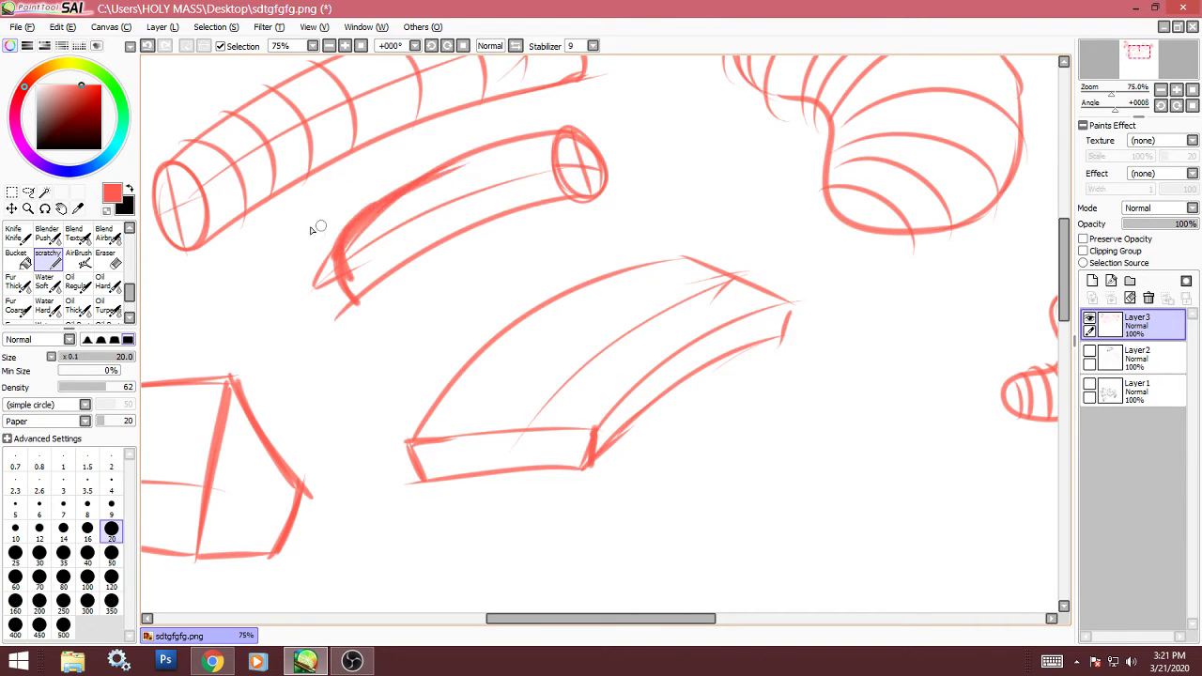
{"action": "key", "text": "ctrl+z"}
{"action": "key", "text": "ctrl+z"}
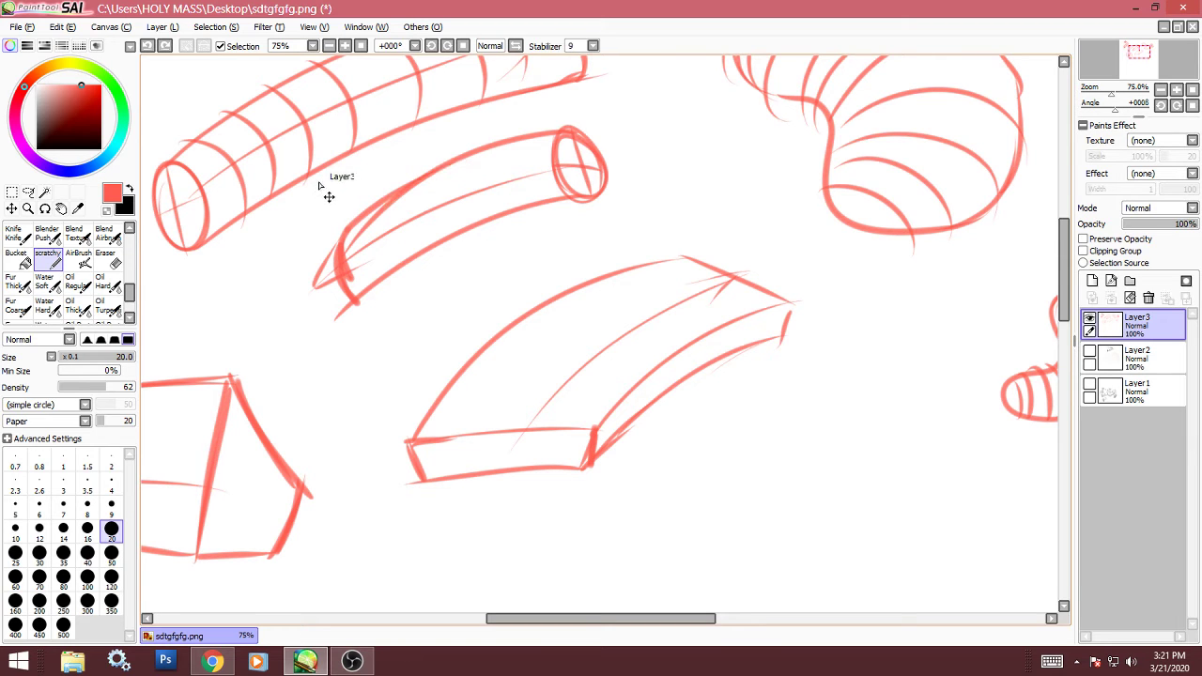
{"action": "key", "text": "ctrl+z"}
Reinforce the new tube's long edges and end ellipse with heavier strokes
{"action": "mouse_move", "coordinate": [432, 174]}
{"action": "left_mouse_down"}
{"action": "mouse_move", "coordinate": [341, 252]}
{"action": "mouse_move", "coordinate": [425, 177]}
{"action": "mouse_move", "coordinate": [344, 243]}
{"action": "mouse_move", "coordinate": [413, 253]}
{"action": "left_mouse_up"}
{"action": "mouse_move", "coordinate": [356, 295]}
{"action": "left_mouse_down"}
{"action": "mouse_move", "coordinate": [573, 184]}
{"action": "mouse_move", "coordinate": [603, 190]}
{"action": "left_mouse_up"}
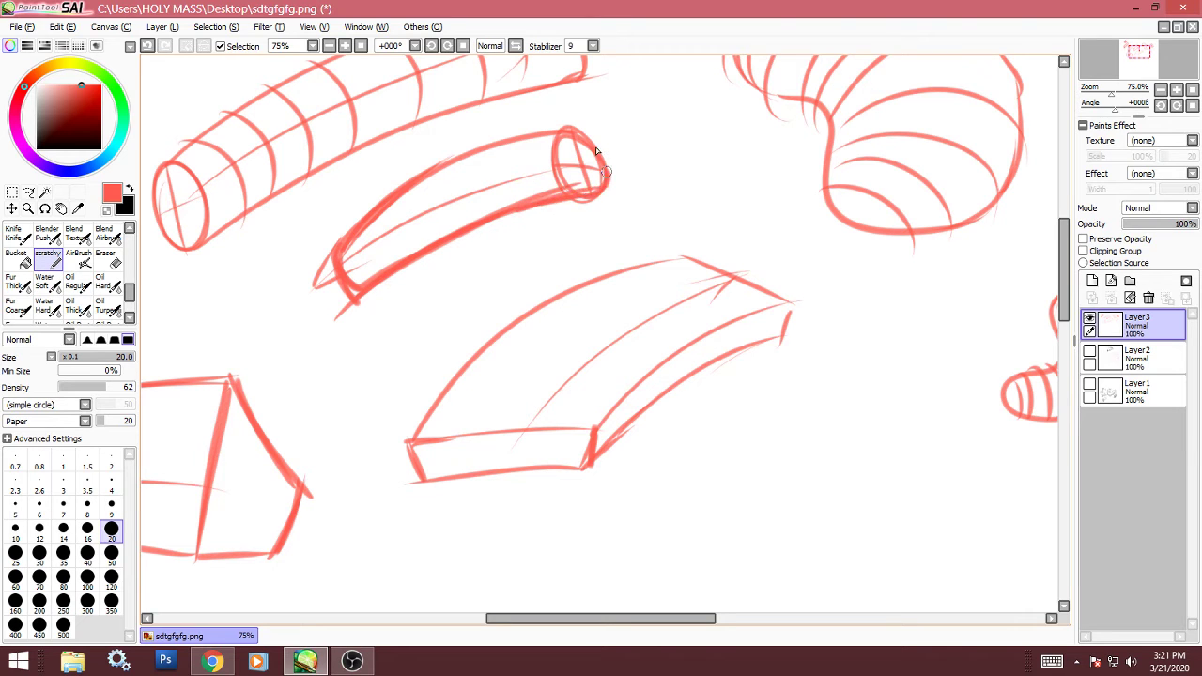
{"action": "left_click_drag", "start_coordinate": [566, 134], "coordinate": [569, 191]}
Add curved cross-contour lines along the new tube, from its near end to the end ellipse
{"action": "left_click_drag", "start_coordinate": [365, 231], "coordinate": [381, 271]}
{"action": "mouse_move", "coordinate": [398, 196]}
{"action": "left_mouse_down"}
{"action": "mouse_move", "coordinate": [387, 259]}
{"action": "mouse_move", "coordinate": [415, 254]}
{"action": "left_mouse_up"}
{"action": "left_click_drag", "start_coordinate": [470, 163], "coordinate": [456, 235]}
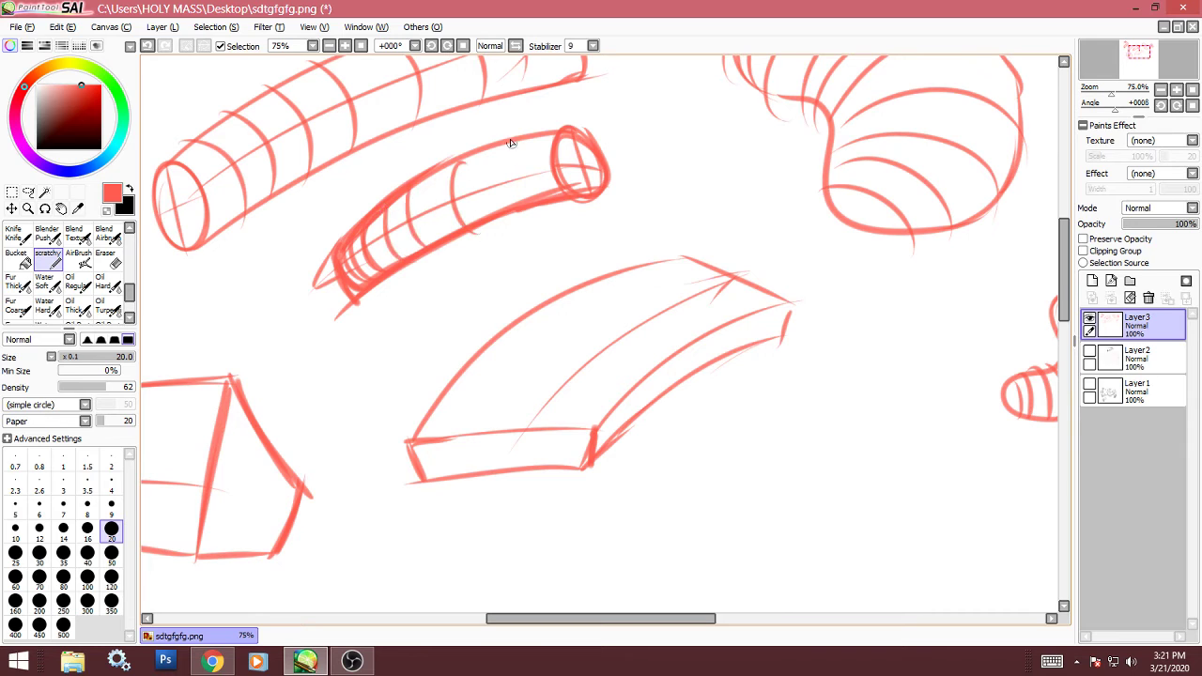
{"action": "left_click_drag", "start_coordinate": [507, 175], "coordinate": [504, 206]}
{"action": "left_click_drag", "start_coordinate": [550, 137], "coordinate": [545, 190]}
Draw a block with an arched front band and a domed upper plane beside the slab, then thicken its outer edges
{"action": "mouse_move", "coordinate": [742, 456]}
{"action": "left_mouse_down"}
{"action": "mouse_move", "coordinate": [754, 500]}
{"action": "mouse_move", "coordinate": [939, 465]}
{"action": "left_mouse_up"}
{"action": "left_click_drag", "start_coordinate": [753, 492], "coordinate": [902, 503]}
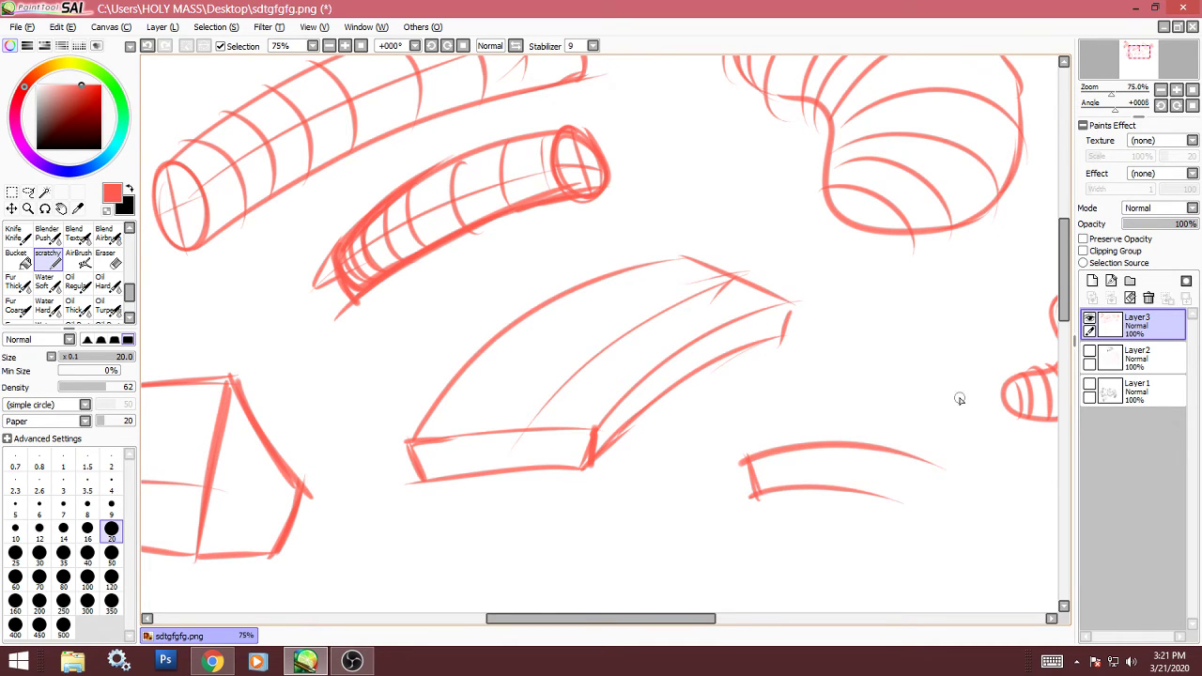
{"action": "left_click_drag", "start_coordinate": [939, 464], "coordinate": [913, 508]}
{"action": "left_click_drag", "start_coordinate": [833, 493], "coordinate": [898, 506]}
{"action": "mouse_move", "coordinate": [751, 459]}
{"action": "left_mouse_down"}
{"action": "mouse_move", "coordinate": [916, 385]}
{"action": "mouse_move", "coordinate": [923, 479]}
{"action": "left_mouse_up"}
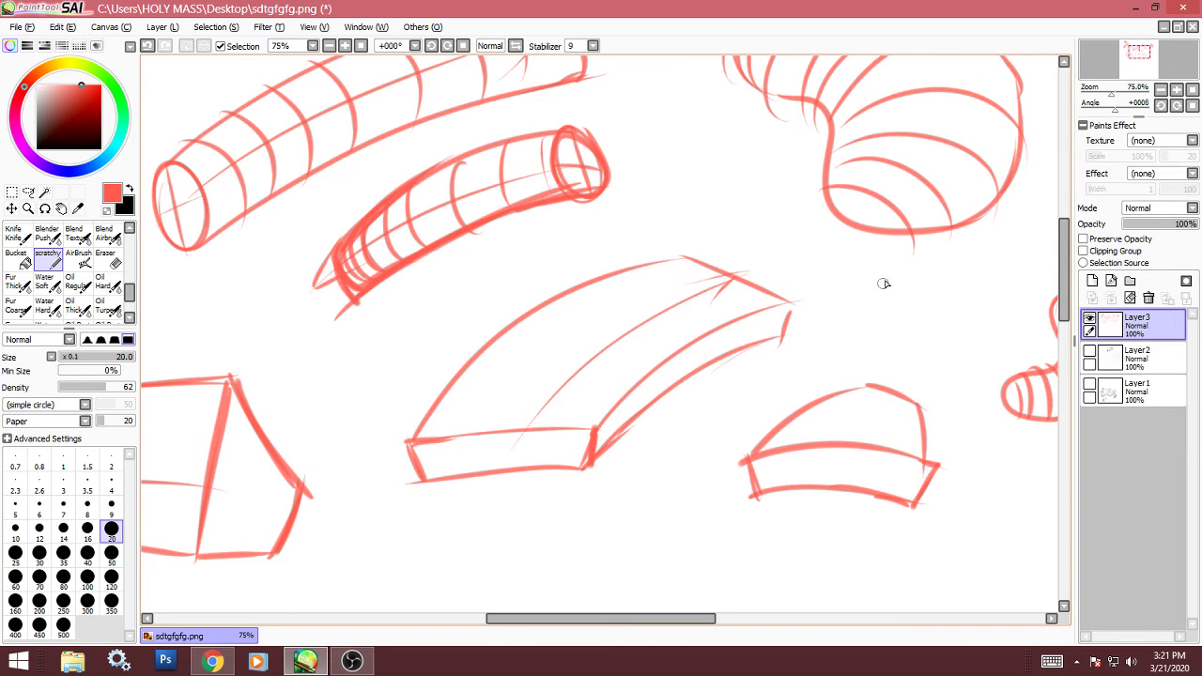
{"action": "left_click_drag", "start_coordinate": [923, 414], "coordinate": [937, 472]}
{"action": "left_click_drag", "start_coordinate": [920, 404], "coordinate": [851, 385]}
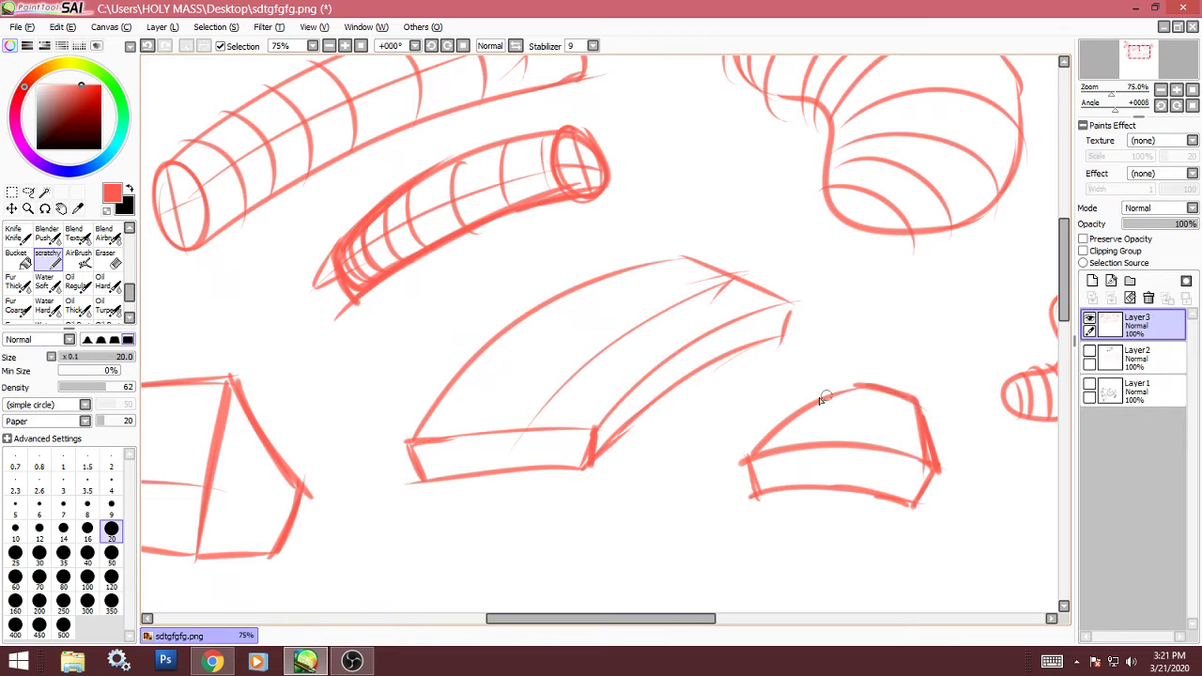
{"action": "left_click_drag", "start_coordinate": [938, 469], "coordinate": [915, 503]}
Stack progressively smaller curved tiers beneath the arched block, tapering to a narrow tip
{"action": "mouse_move", "coordinate": [750, 463]}
{"action": "left_mouse_down"}
{"action": "mouse_move", "coordinate": [770, 512]}
{"action": "mouse_move", "coordinate": [890, 527]}
{"action": "left_mouse_up"}
{"action": "left_click_drag", "start_coordinate": [900, 504], "coordinate": [892, 524]}
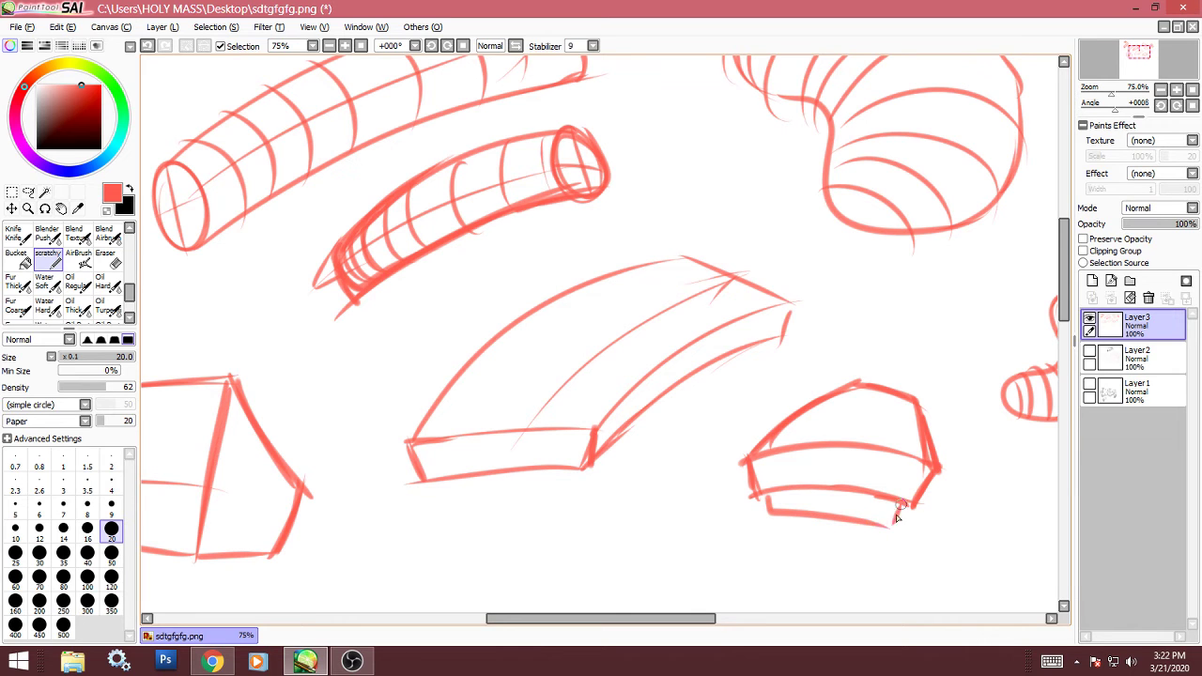
{"action": "left_click_drag", "start_coordinate": [770, 493], "coordinate": [856, 483]}
{"action": "left_click_drag", "start_coordinate": [787, 519], "coordinate": [876, 537]}
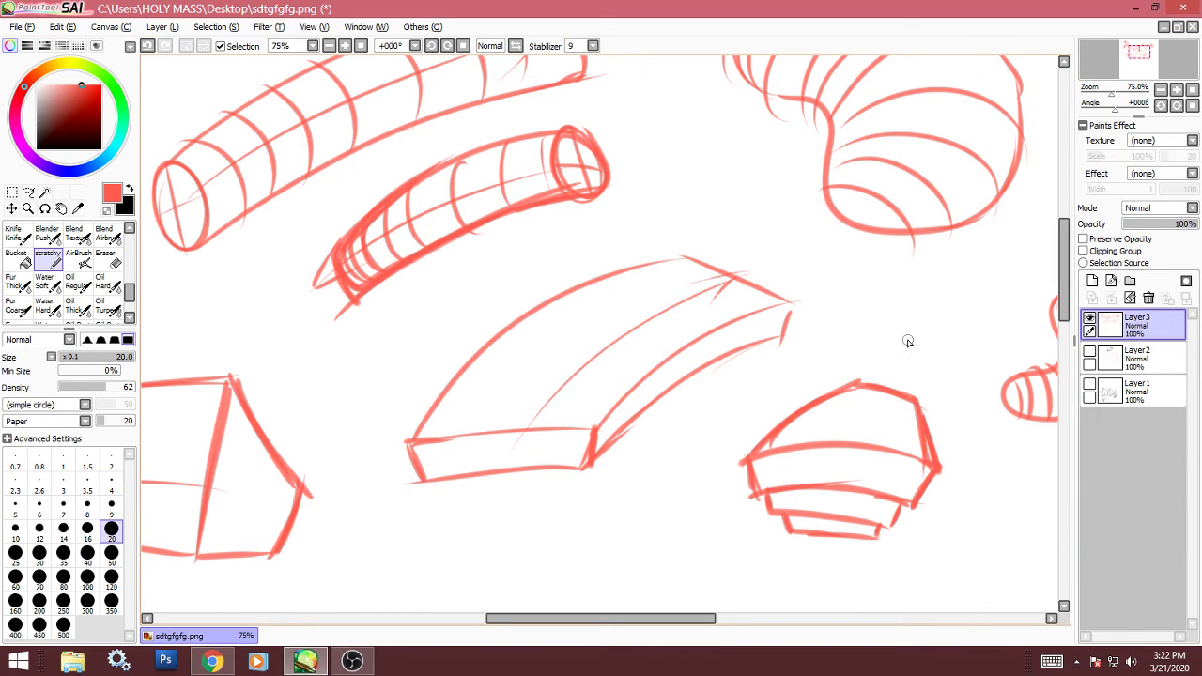
{"action": "mouse_move", "coordinate": [800, 535]}
{"action": "left_mouse_down"}
{"action": "mouse_move", "coordinate": [853, 552]}
{"action": "mouse_move", "coordinate": [870, 528]}
{"action": "mouse_move", "coordinate": [817, 556]}
{"action": "mouse_move", "coordinate": [848, 560]}
{"action": "left_mouse_up"}
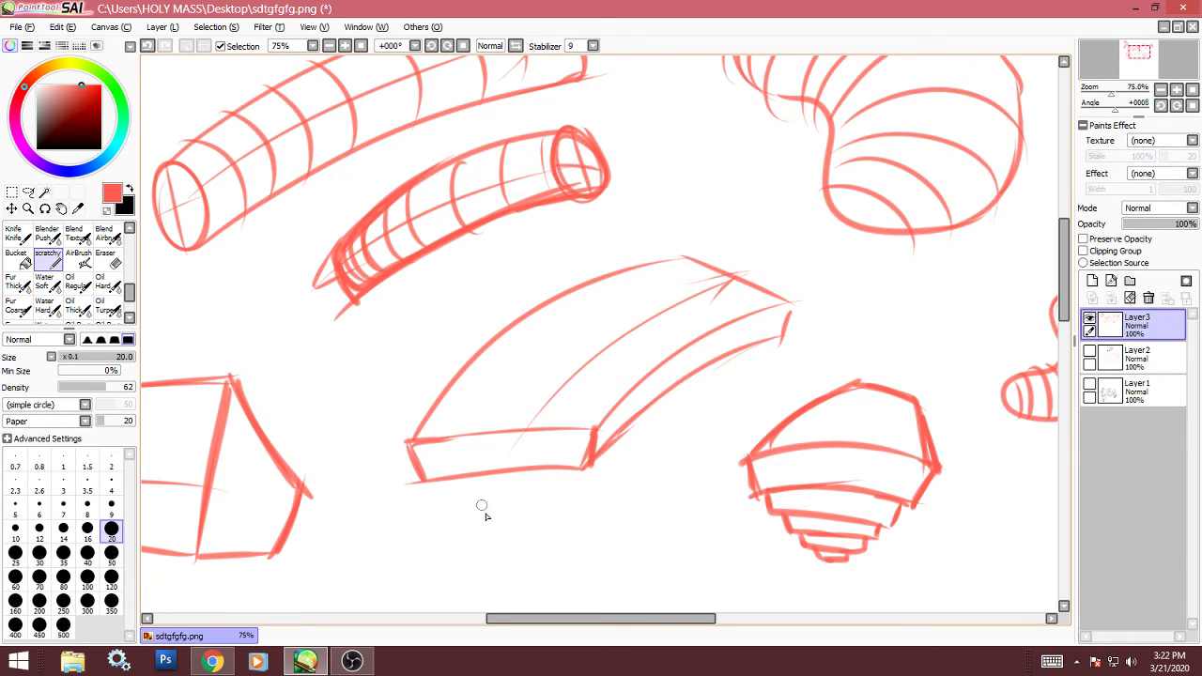
Sketch a slanted four-sided top face below the curved slab and reinforce its edges with heavier strokes
{"action": "mouse_move", "coordinate": [444, 556]}
{"action": "left_mouse_down"}
{"action": "mouse_move", "coordinate": [529, 512]}
{"action": "mouse_move", "coordinate": [567, 561]}
{"action": "left_mouse_up"}
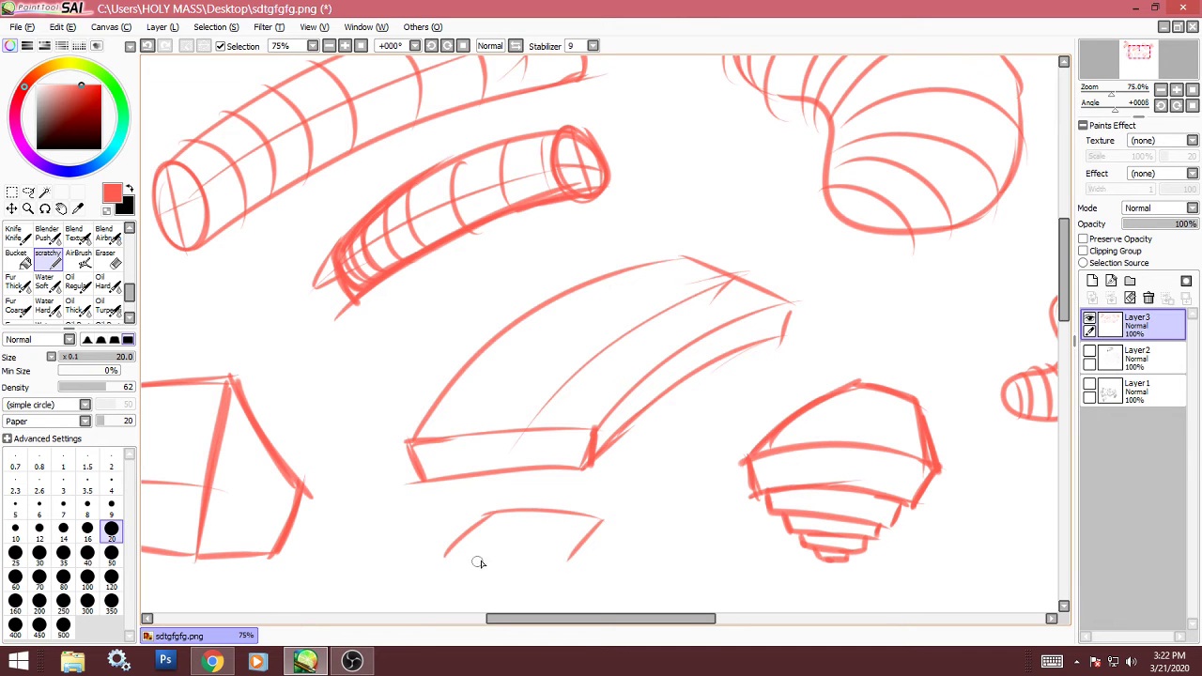
{"action": "left_click_drag", "start_coordinate": [459, 565], "coordinate": [571, 556]}
{"action": "scroll", "coordinate": [873, 365], "scroll_direction": "down", "scroll_amount": 3}
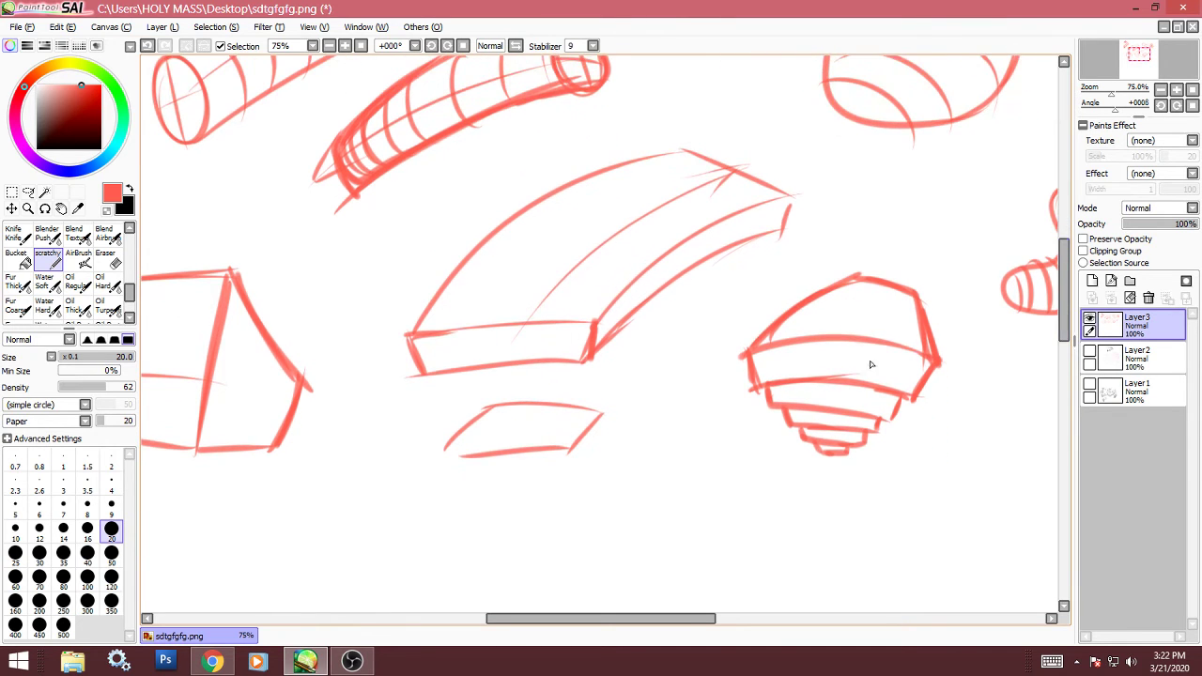
{"action": "left_click_drag", "start_coordinate": [442, 459], "coordinate": [571, 437]}
{"action": "mouse_move", "coordinate": [494, 407]}
{"action": "left_mouse_down"}
{"action": "mouse_move", "coordinate": [443, 457]}
{"action": "mouse_move", "coordinate": [569, 437]}
{"action": "left_mouse_up"}
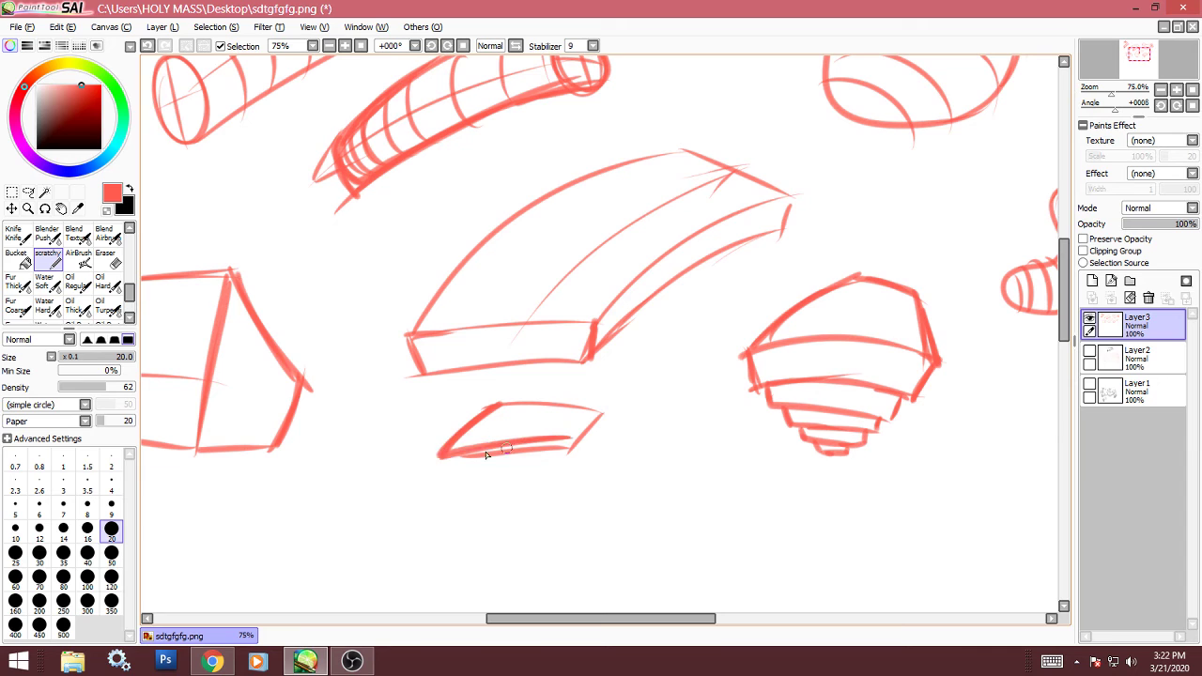
{"action": "left_click_drag", "start_coordinate": [487, 453], "coordinate": [585, 442]}
{"action": "left_click_drag", "start_coordinate": [600, 411], "coordinate": [569, 449]}
{"action": "left_click_drag", "start_coordinate": [601, 410], "coordinate": [498, 406]}
Extend curved, tapering side edges down from the four-sided face and close the block's narrow lower end
{"action": "mouse_move", "coordinate": [442, 458]}
{"action": "left_mouse_down"}
{"action": "mouse_move", "coordinate": [470, 550]}
{"action": "mouse_move", "coordinate": [505, 597]}
{"action": "left_mouse_up"}
{"action": "left_click_drag", "start_coordinate": [573, 446], "coordinate": [562, 608]}
{"action": "left_click_drag", "start_coordinate": [602, 413], "coordinate": [589, 594]}
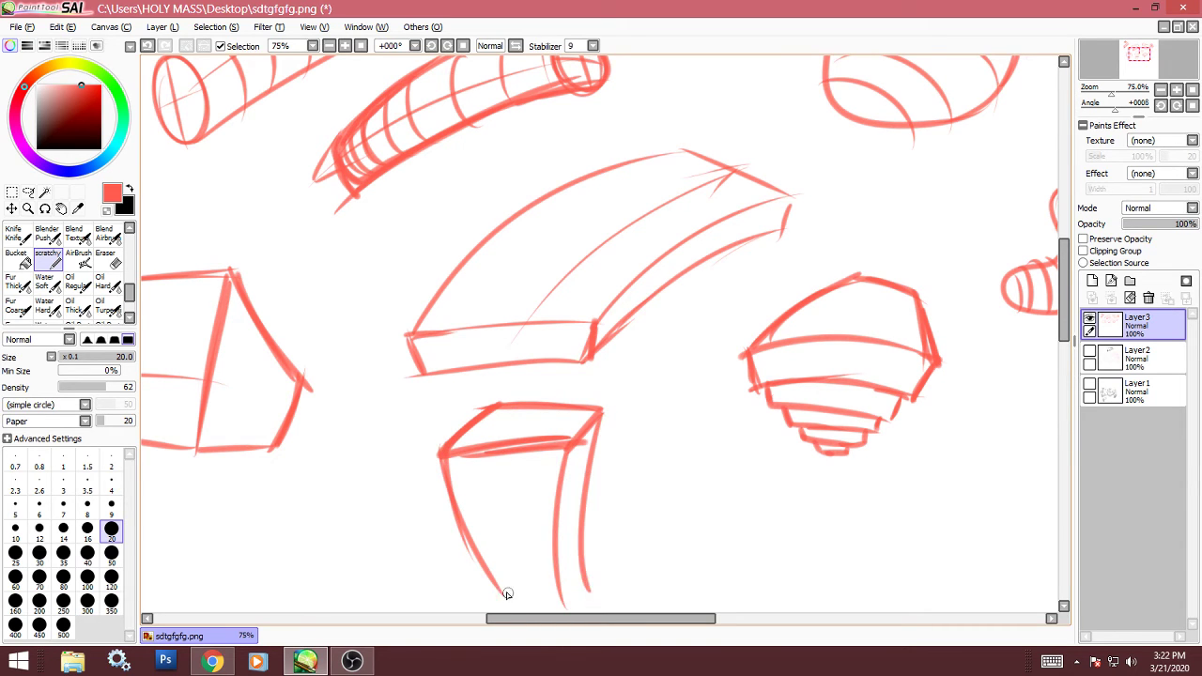
{"action": "left_click_drag", "start_coordinate": [491, 569], "coordinate": [507, 597]}
{"action": "scroll", "coordinate": [1031, 330], "scroll_direction": "down", "scroll_amount": 2}
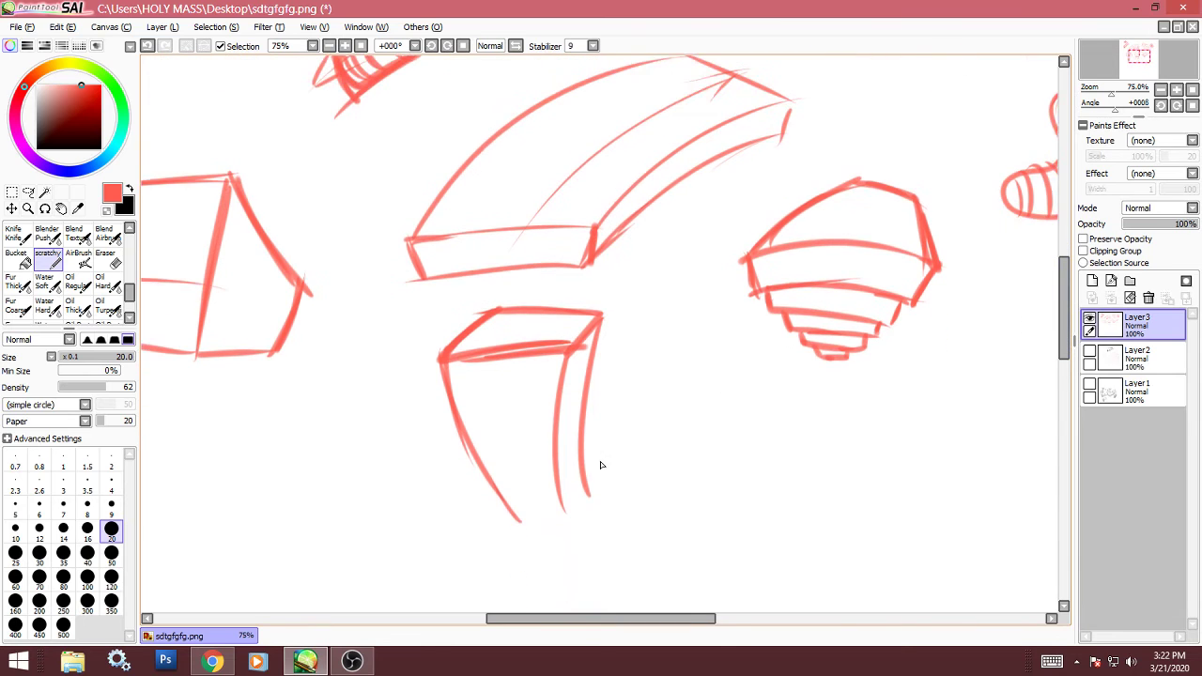
{"action": "mouse_move", "coordinate": [522, 523]}
{"action": "left_mouse_down"}
{"action": "mouse_move", "coordinate": [560, 518]}
{"action": "mouse_move", "coordinate": [591, 478]}
{"action": "left_mouse_up"}
{"action": "left_click_drag", "start_coordinate": [566, 519], "coordinate": [586, 483]}
Sample a light red from the drawing and sketch a smaller, narrow tapering block to the left of the large one
{"action": "left_click", "coordinate": [653, 376], "text": "alt"}
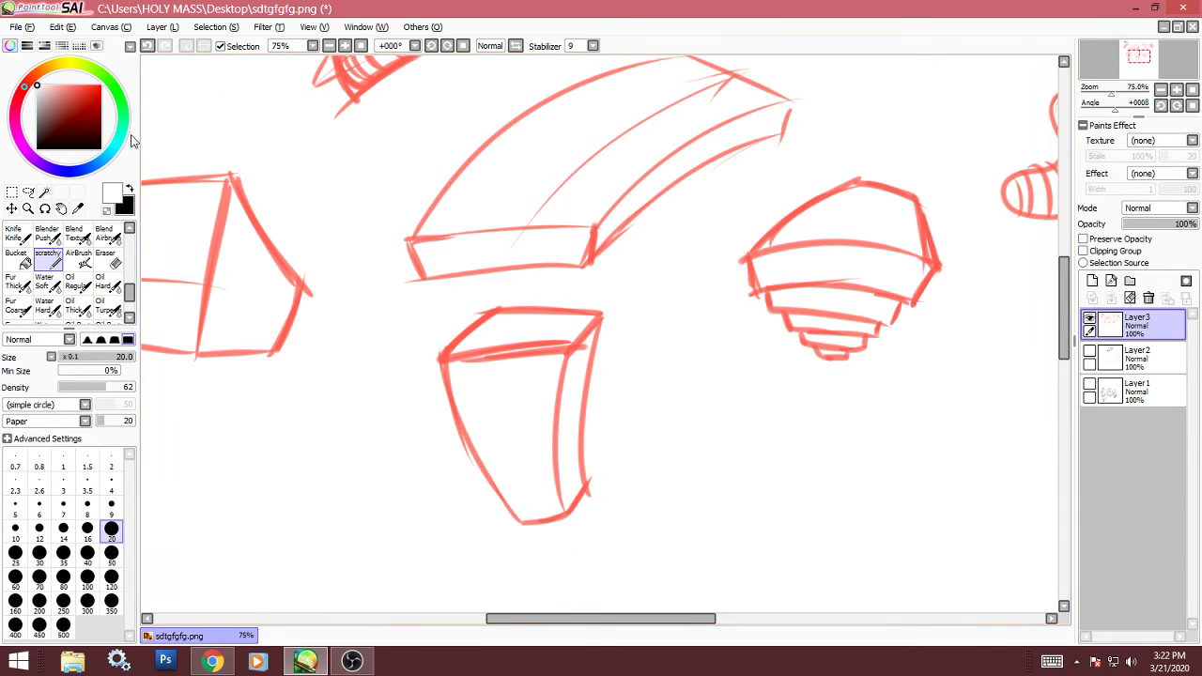
{"action": "left_click", "coordinate": [219, 217], "text": "alt"}
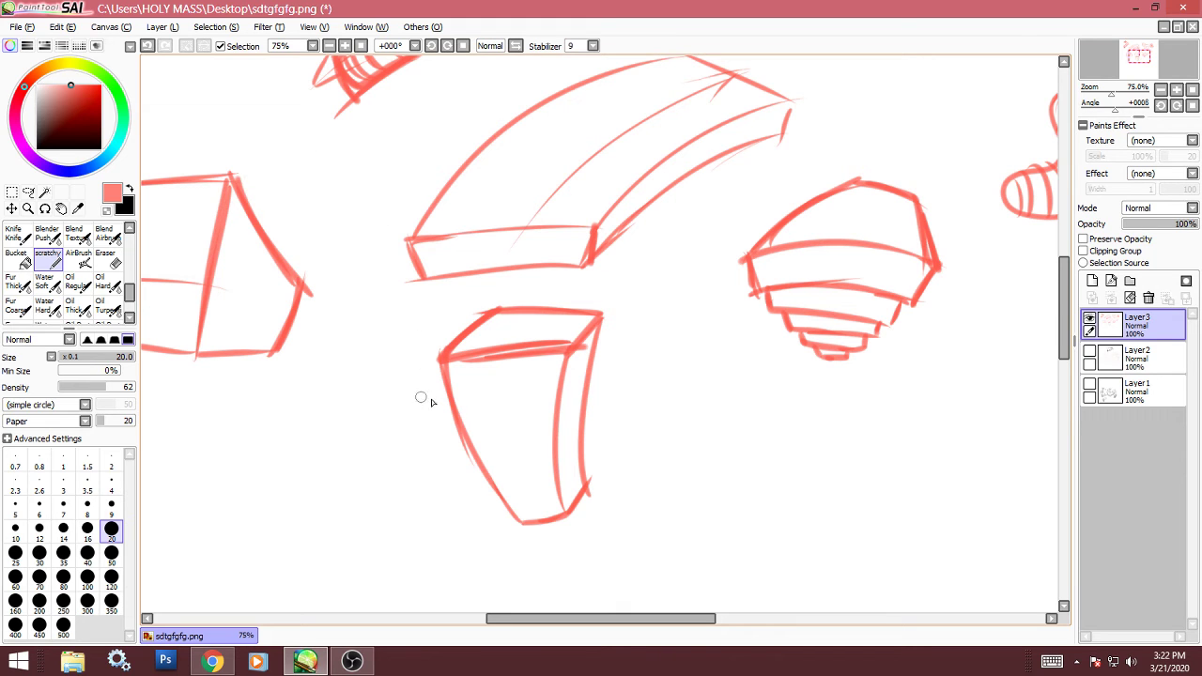
{"action": "mouse_move", "coordinate": [368, 357]}
{"action": "left_mouse_down"}
{"action": "mouse_move", "coordinate": [314, 394]}
{"action": "mouse_move", "coordinate": [385, 385]}
{"action": "mouse_move", "coordinate": [418, 357]}
{"action": "left_mouse_up"}
{"action": "mouse_move", "coordinate": [418, 357]}
{"action": "left_mouse_down"}
{"action": "mouse_move", "coordinate": [385, 384]}
{"action": "mouse_move", "coordinate": [377, 539]}
{"action": "left_mouse_up"}
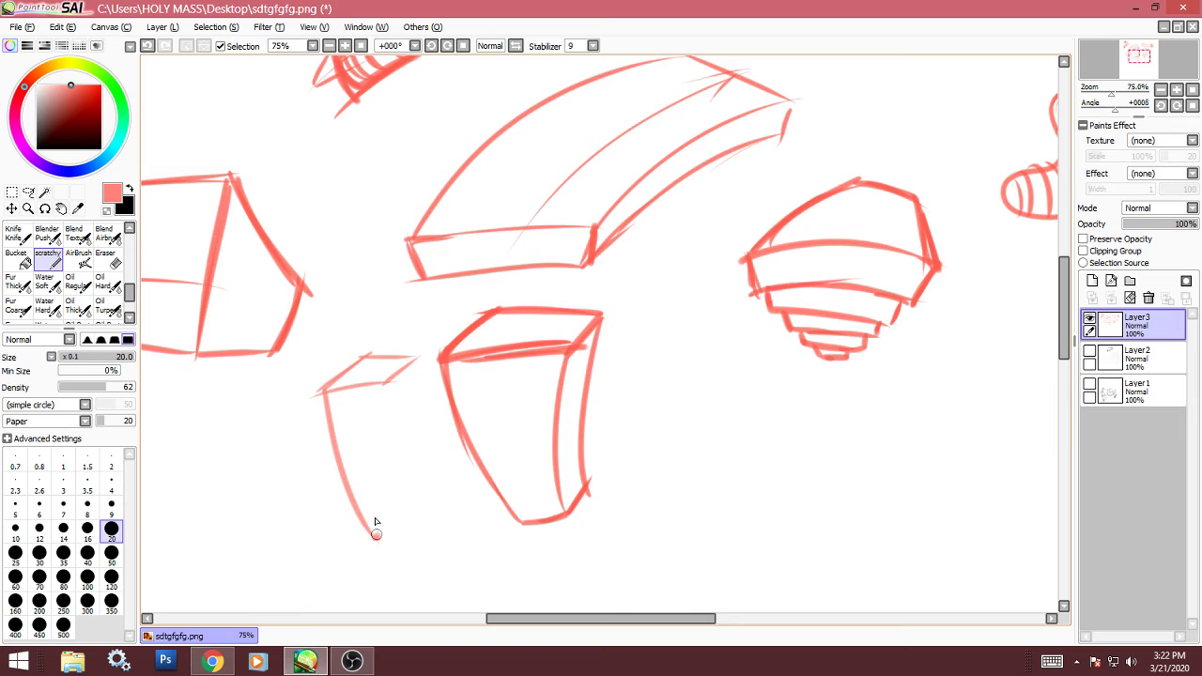
{"action": "left_click_drag", "start_coordinate": [384, 385], "coordinate": [378, 539]}
{"action": "left_click_drag", "start_coordinate": [415, 367], "coordinate": [376, 532]}
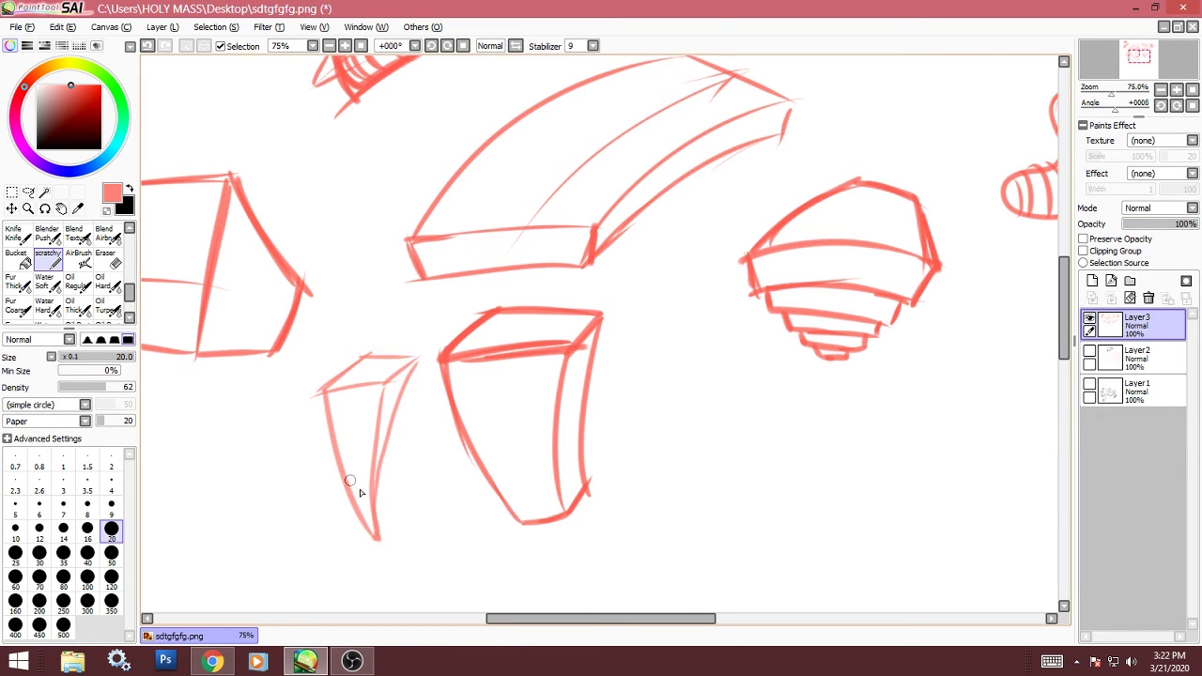
{"action": "key", "text": "ctrl+z"}
{"action": "left_click_drag", "start_coordinate": [416, 359], "coordinate": [390, 542]}
{"action": "mouse_move", "coordinate": [418, 357]}
{"action": "left_mouse_down"}
{"action": "mouse_move", "coordinate": [376, 534]}
{"action": "mouse_move", "coordinate": [389, 501]}
{"action": "left_mouse_up"}
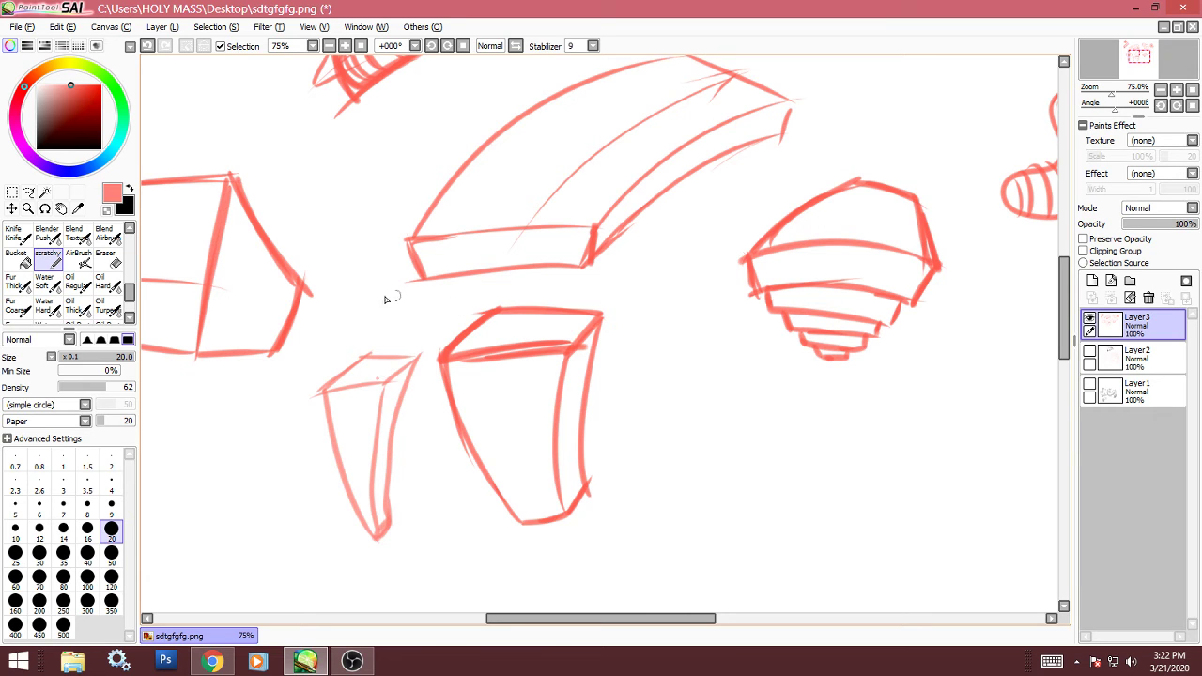
Add a pointed pyramid cap on top of the narrow tapering block
{"action": "mouse_move", "coordinate": [323, 390]}
{"action": "left_mouse_down"}
{"action": "mouse_move", "coordinate": [356, 302]}
{"action": "mouse_move", "coordinate": [361, 359]}
{"action": "left_mouse_up"}
{"action": "mouse_move", "coordinate": [357, 307]}
{"action": "left_mouse_down"}
{"action": "mouse_move", "coordinate": [425, 367]}
{"action": "mouse_move", "coordinate": [389, 329]}
{"action": "mouse_move", "coordinate": [357, 323]}
{"action": "mouse_move", "coordinate": [376, 374]}
{"action": "left_mouse_up"}
{"action": "left_click_drag", "start_coordinate": [355, 314], "coordinate": [324, 385]}
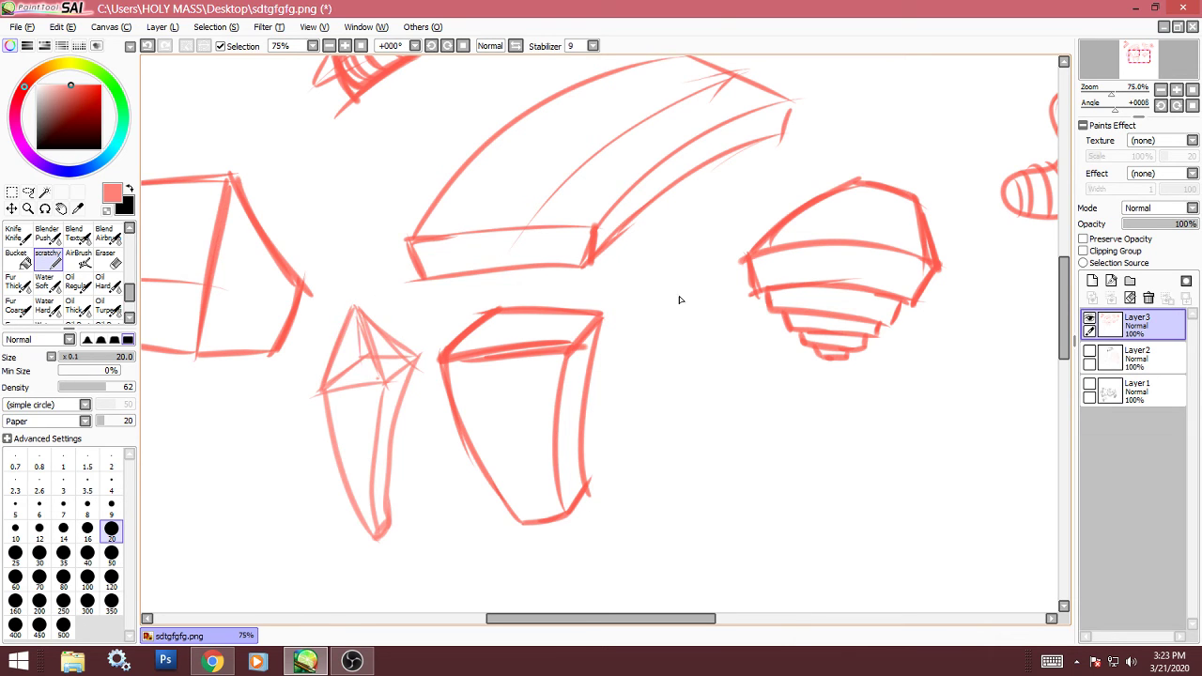
Draw a curving chain of overlapping circles below the tiered form, shrinking into a small coil at its end
{"action": "mouse_move", "coordinate": [687, 471]}
{"action": "left_mouse_down"}
{"action": "mouse_move", "coordinate": [687, 416]}
{"action": "mouse_move", "coordinate": [733, 383]}
{"action": "left_mouse_up"}
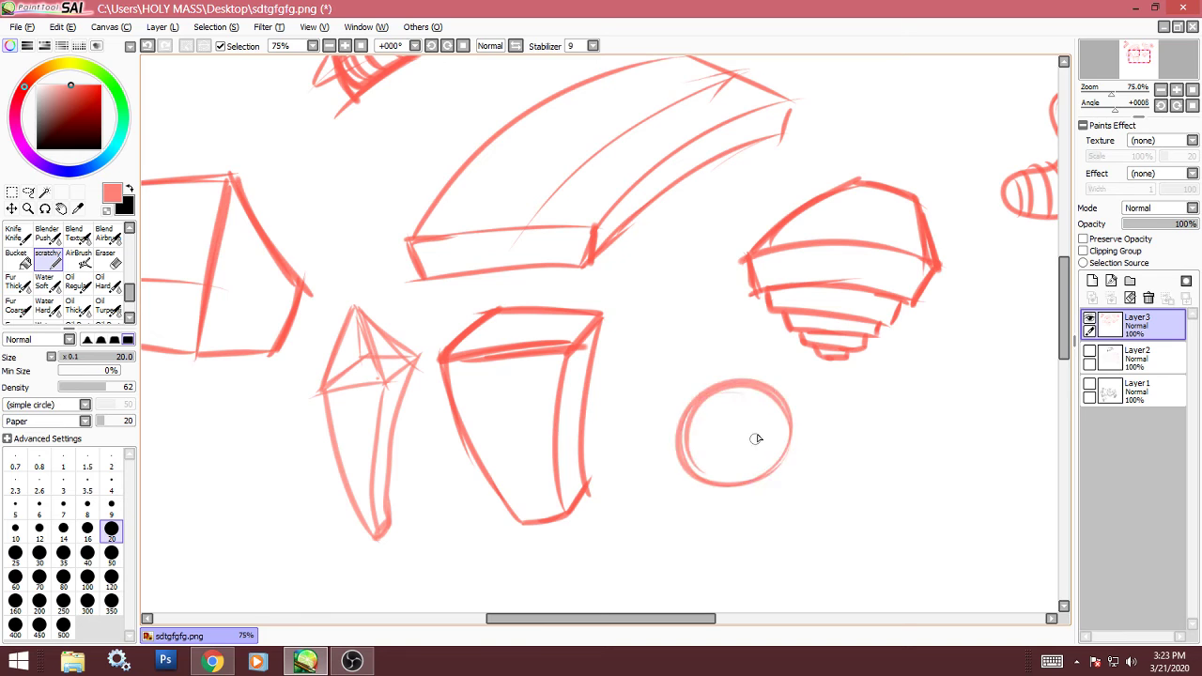
{"action": "mouse_move", "coordinate": [778, 448]}
{"action": "left_mouse_down"}
{"action": "mouse_move", "coordinate": [760, 436]}
{"action": "mouse_move", "coordinate": [741, 463]}
{"action": "left_mouse_up"}
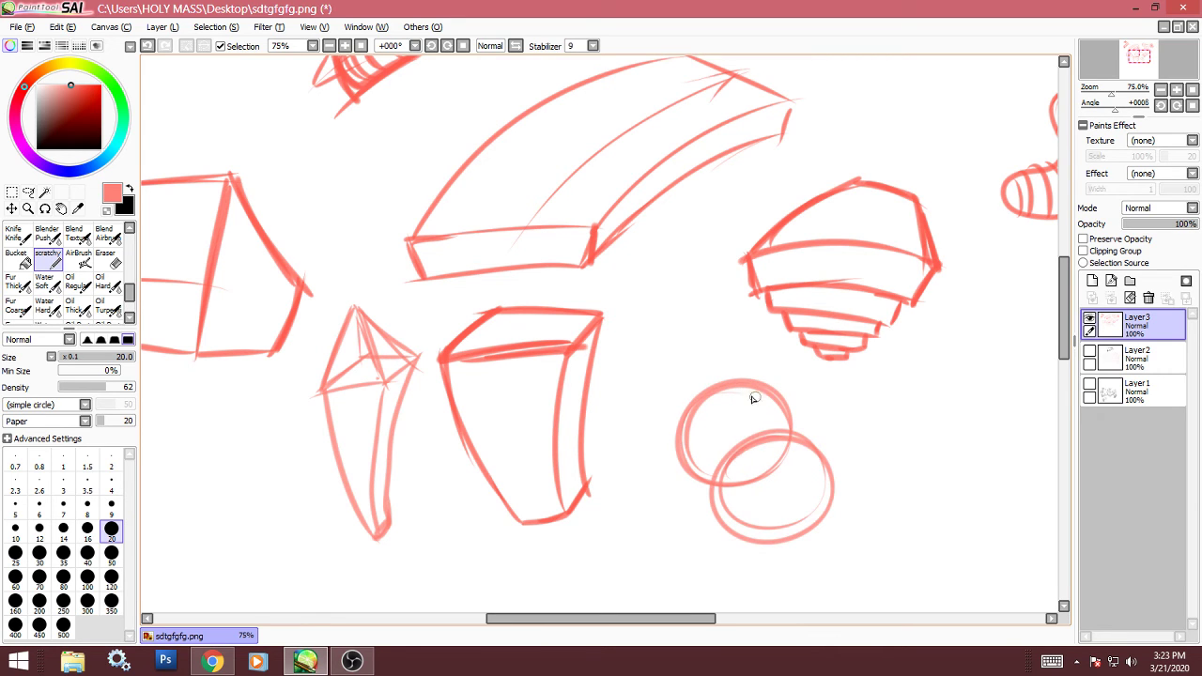
{"action": "mouse_move", "coordinate": [831, 485]}
{"action": "left_mouse_down"}
{"action": "mouse_move", "coordinate": [864, 486]}
{"action": "mouse_move", "coordinate": [831, 493]}
{"action": "left_mouse_up"}
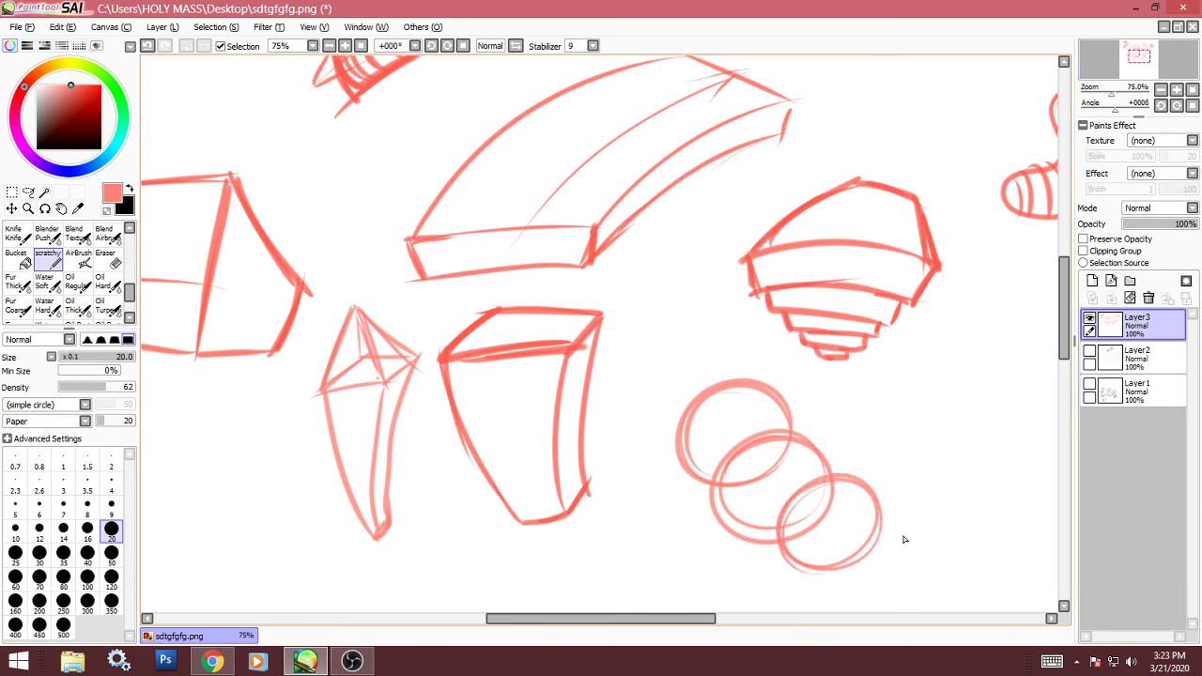
{"action": "mouse_move", "coordinate": [892, 524]}
{"action": "left_mouse_down"}
{"action": "mouse_move", "coordinate": [929, 526]}
{"action": "mouse_move", "coordinate": [929, 569]}
{"action": "mouse_move", "coordinate": [974, 528]}
{"action": "left_mouse_up"}
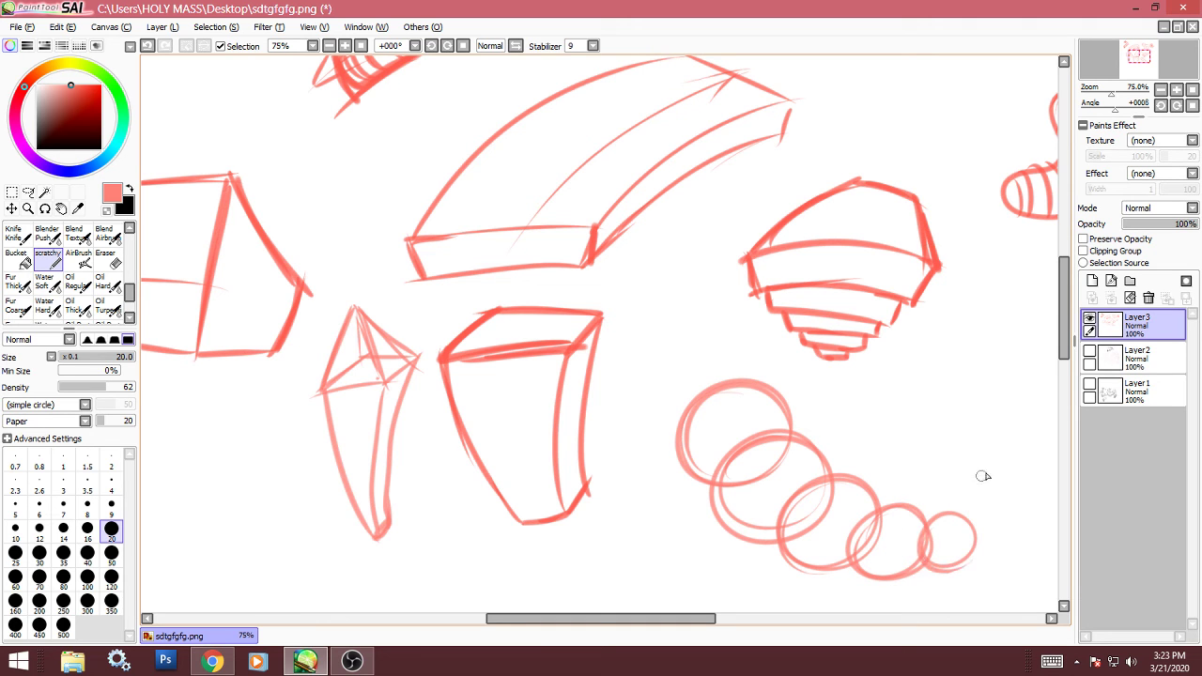
{"action": "mouse_move", "coordinate": [986, 475]}
{"action": "left_mouse_down"}
{"action": "mouse_move", "coordinate": [955, 470]}
{"action": "mouse_move", "coordinate": [958, 482]}
{"action": "mouse_move", "coordinate": [945, 438]}
{"action": "mouse_move", "coordinate": [890, 428]}
{"action": "left_mouse_up"}
{"action": "mouse_move", "coordinate": [967, 514]}
{"action": "left_mouse_down"}
{"action": "mouse_move", "coordinate": [982, 534]}
{"action": "mouse_move", "coordinate": [985, 522]}
{"action": "left_mouse_up"}
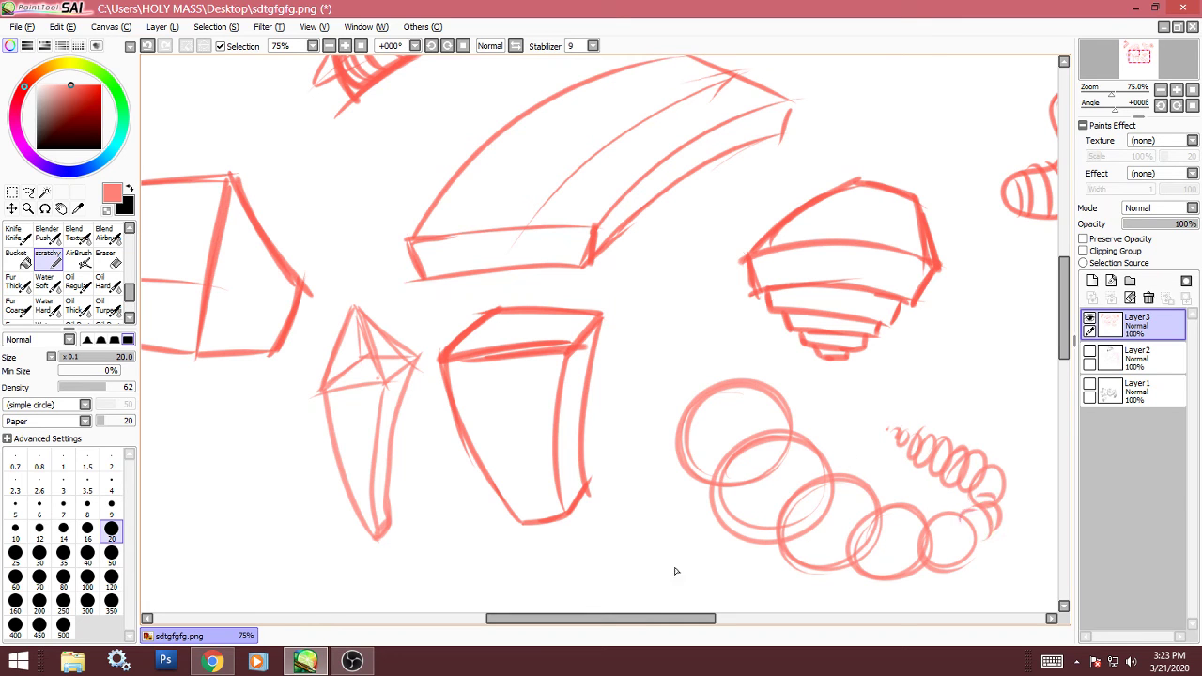
Scribble an arched zigzag to the right of the circle chain and outline it as a thick curved tube
{"action": "left_click_drag", "start_coordinate": [680, 619], "coordinate": [744, 512]}
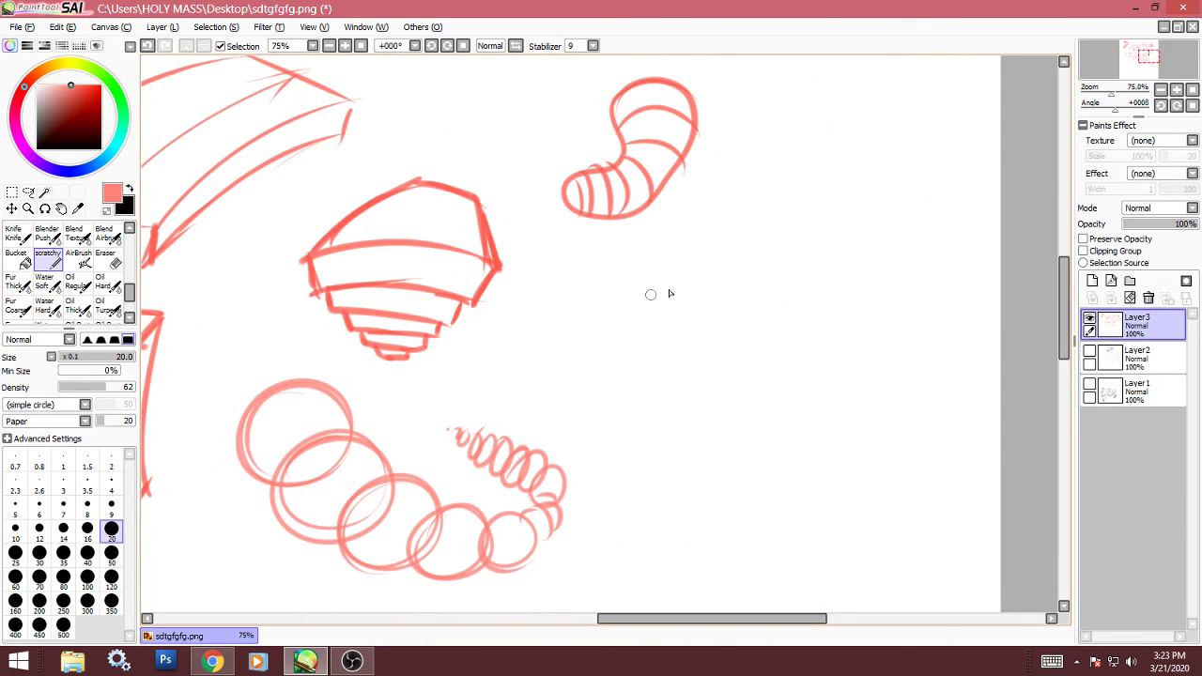
{"action": "left_click_drag", "start_coordinate": [686, 479], "coordinate": [740, 481]}
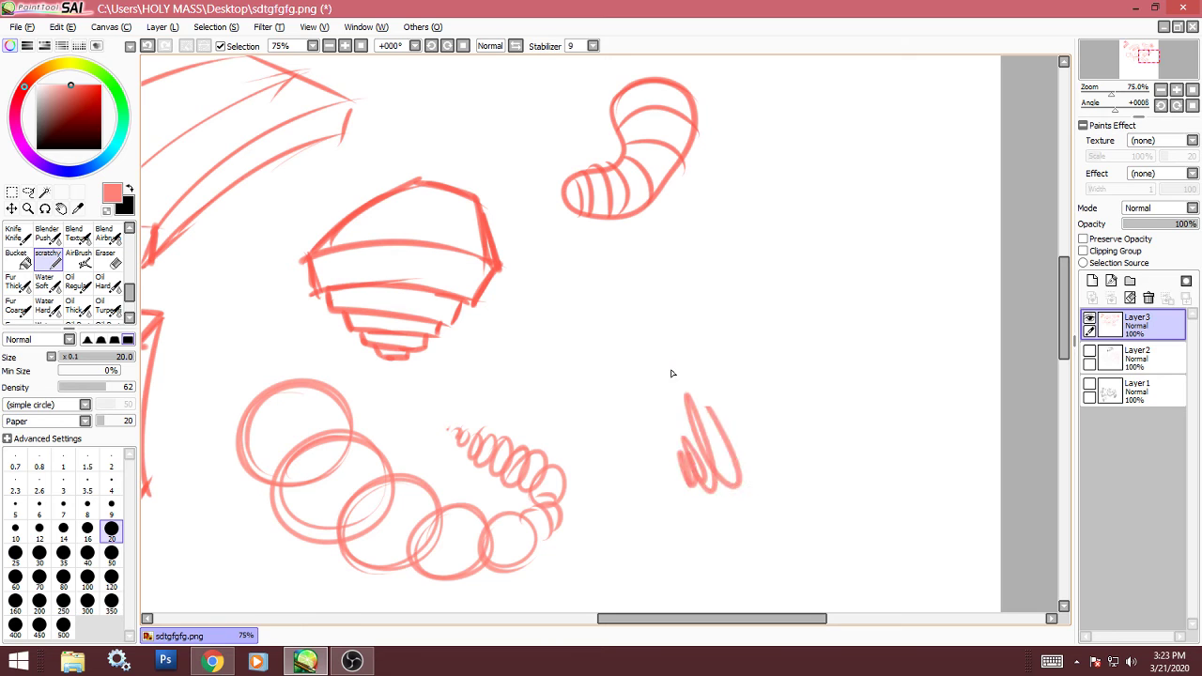
{"action": "mouse_move", "coordinate": [672, 373]}
{"action": "left_mouse_down"}
{"action": "mouse_move", "coordinate": [790, 437]}
{"action": "mouse_move", "coordinate": [812, 405]}
{"action": "mouse_move", "coordinate": [791, 295]}
{"action": "mouse_move", "coordinate": [853, 369]}
{"action": "mouse_move", "coordinate": [892, 301]}
{"action": "mouse_move", "coordinate": [919, 340]}
{"action": "mouse_move", "coordinate": [967, 355]}
{"action": "left_mouse_up"}
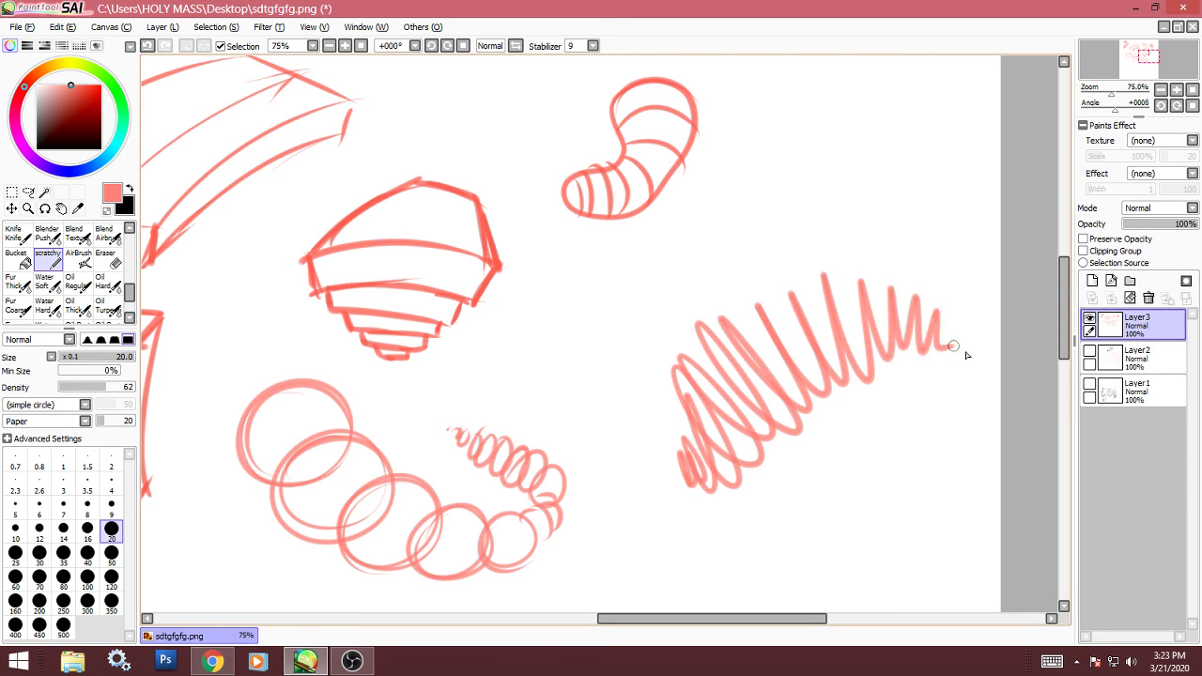
{"action": "mouse_move", "coordinate": [732, 469]}
{"action": "left_mouse_down"}
{"action": "mouse_move", "coordinate": [864, 375]}
{"action": "mouse_move", "coordinate": [955, 336]}
{"action": "mouse_move", "coordinate": [761, 305]}
{"action": "mouse_move", "coordinate": [662, 421]}
{"action": "mouse_move", "coordinate": [695, 489]}
{"action": "mouse_move", "coordinate": [765, 324]}
{"action": "left_mouse_up"}
{"action": "left_click_drag", "start_coordinate": [824, 394], "coordinate": [706, 533]}
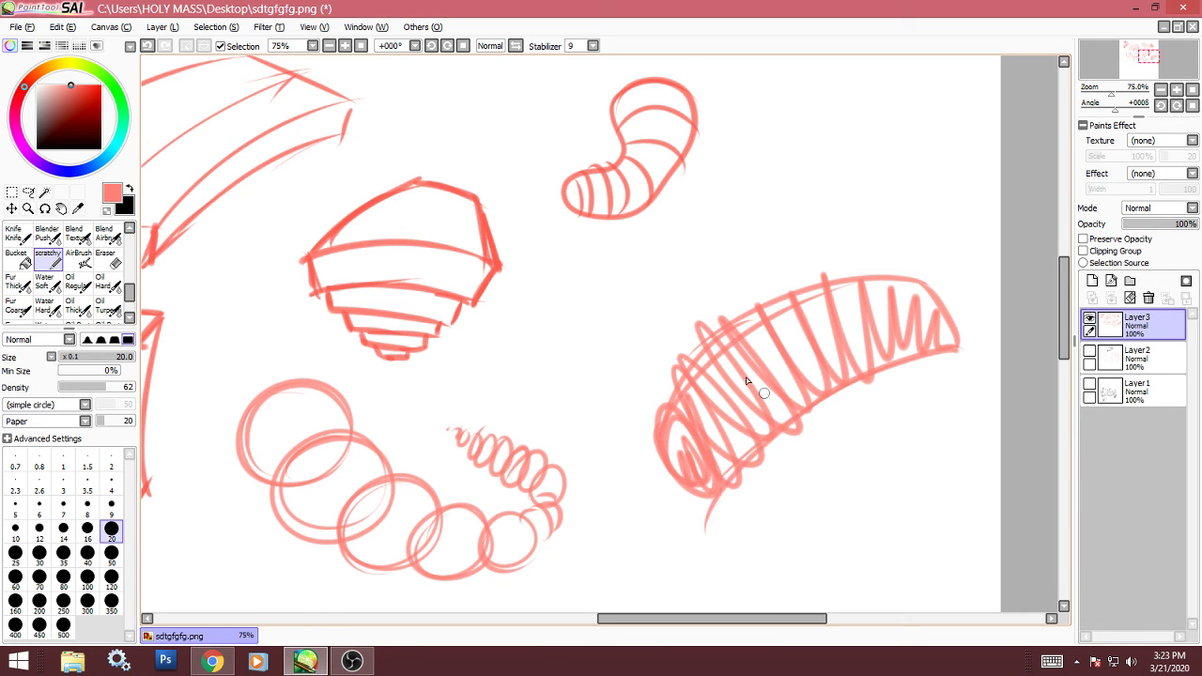
Doodle a small face with two round eyes and a V-shaped mouth above the long curved tubes
{"action": "left_click", "coordinate": [328, 45]}
{"action": "left_click", "coordinate": [329, 45]}
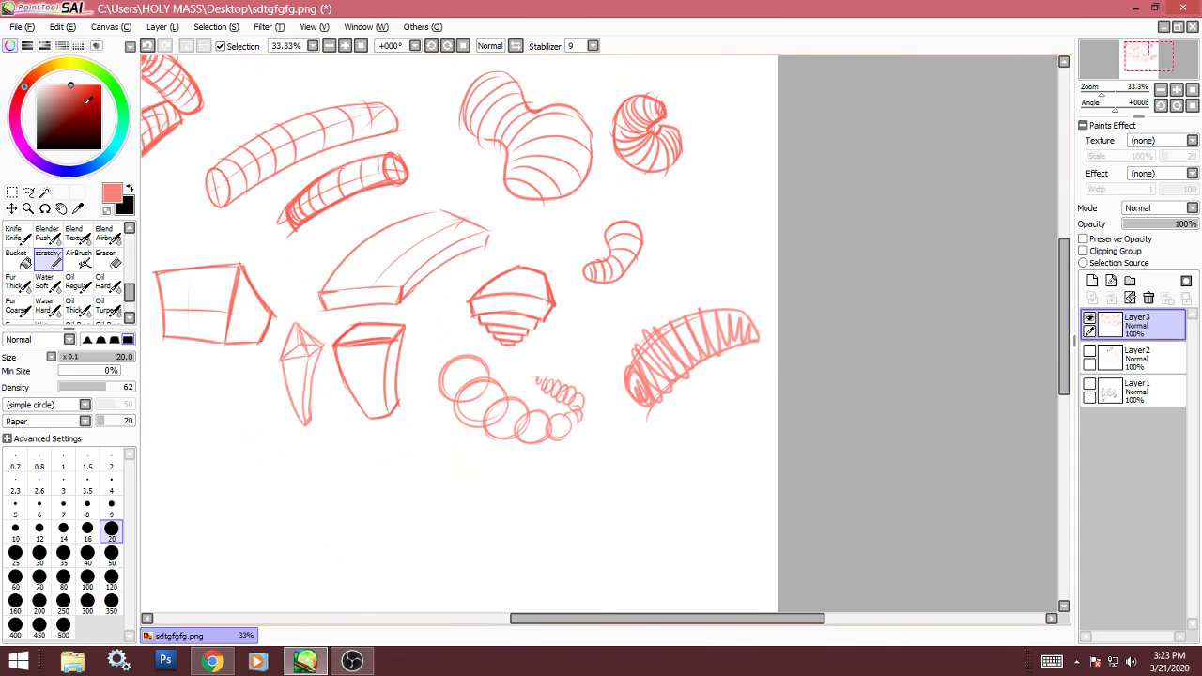
{"action": "left_click_drag", "start_coordinate": [1157, 49], "coordinate": [1154, 44]}
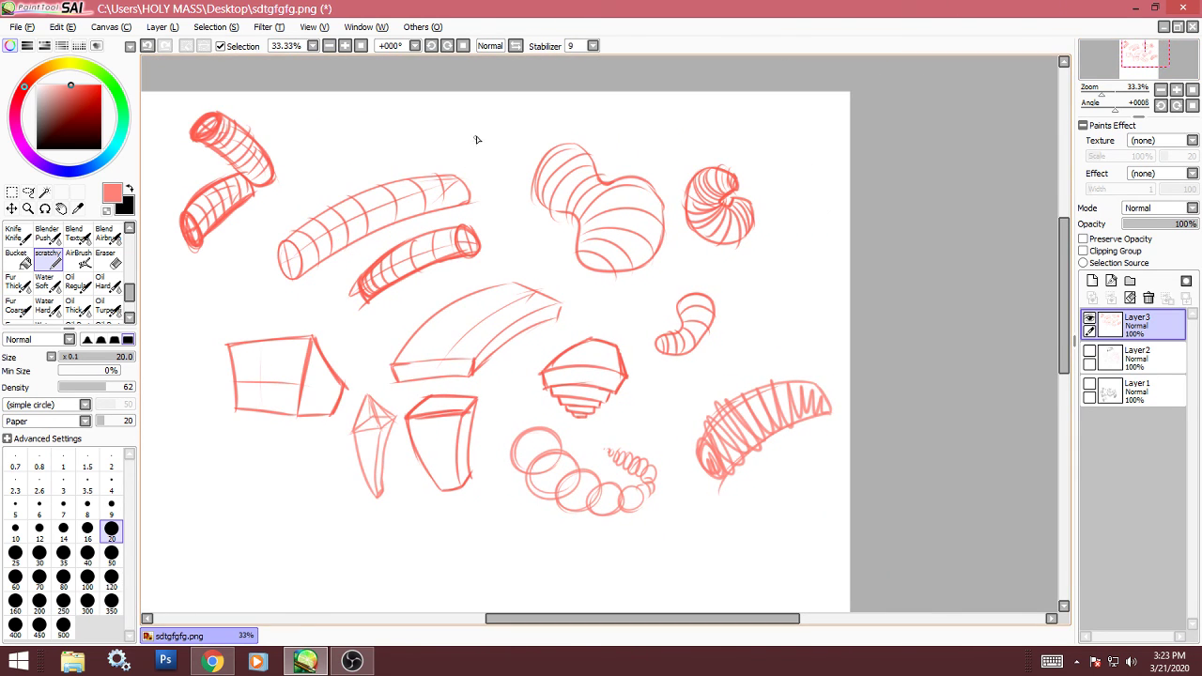
{"action": "left_click_drag", "start_coordinate": [489, 122], "coordinate": [488, 128]}
Add crossing centre lines to the front of the box and contour lines to the large tapering block
{"action": "left_click_drag", "start_coordinate": [268, 402], "coordinate": [270, 409]}
{"action": "left_click_drag", "start_coordinate": [235, 377], "coordinate": [303, 385]}
{"action": "mouse_move", "coordinate": [452, 399]}
{"action": "left_mouse_down"}
{"action": "mouse_move", "coordinate": [475, 411]}
{"action": "mouse_move", "coordinate": [449, 491]}
{"action": "left_mouse_up"}
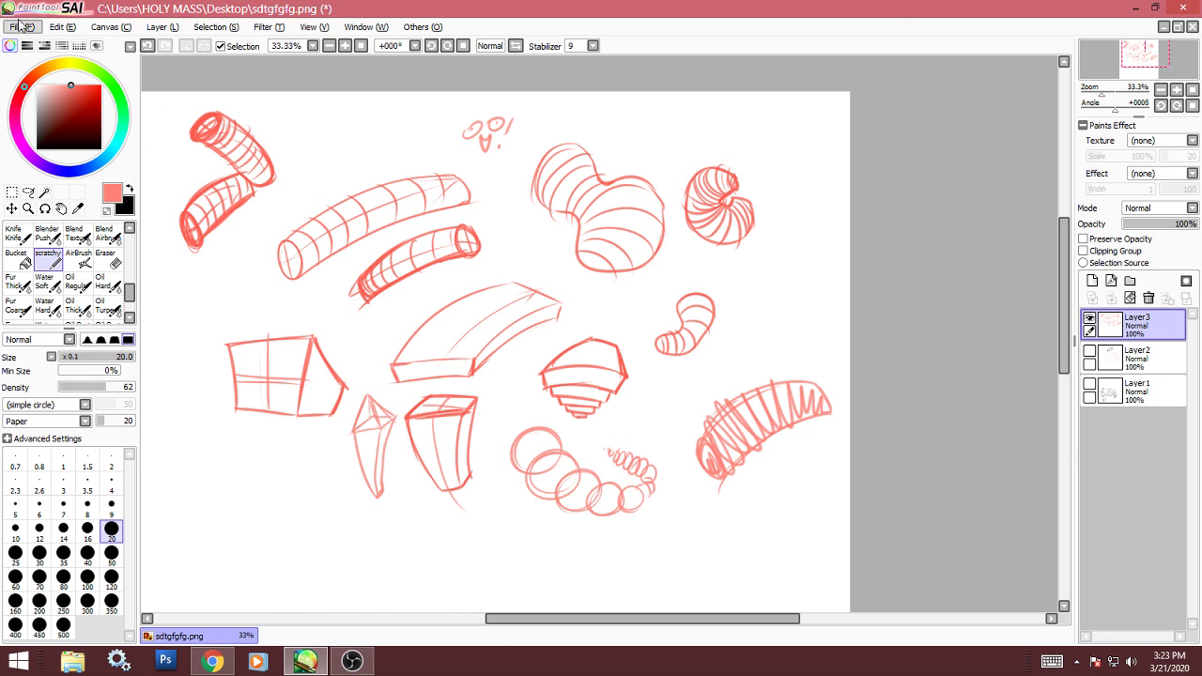
{"action": "left_click", "coordinate": [345, 45]}
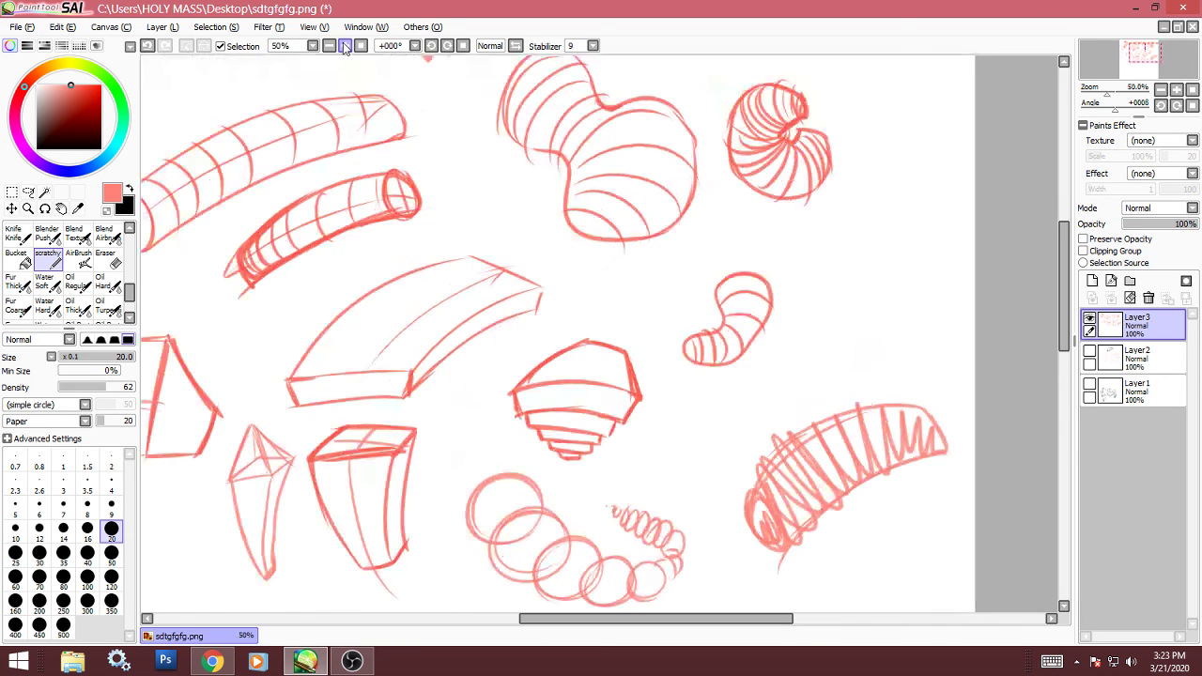
{"action": "left_click_drag", "start_coordinate": [1144, 50], "coordinate": [1139, 44]}
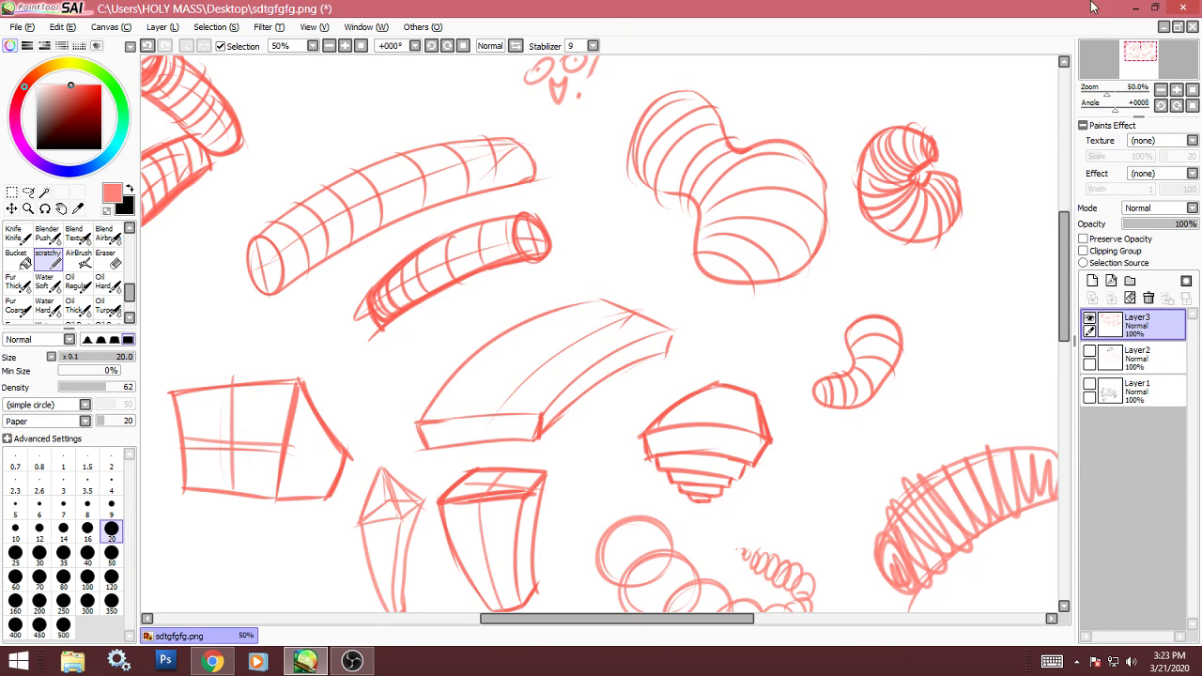